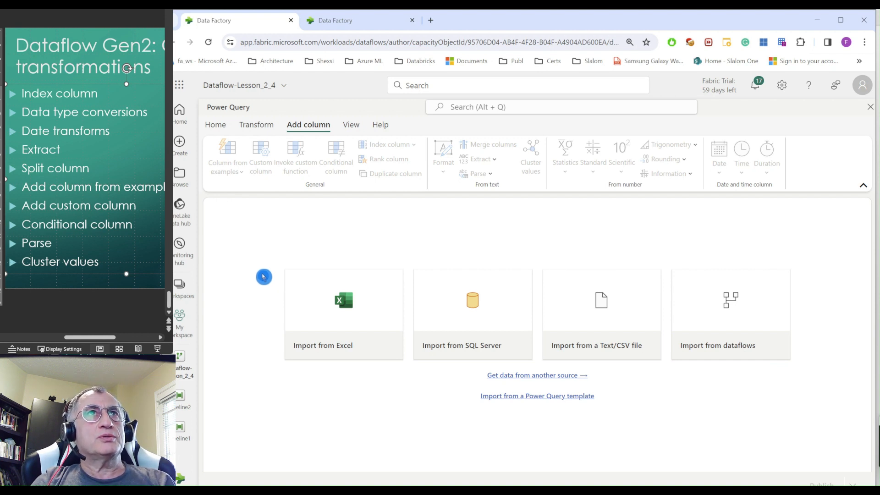
Connect to a Text/CSV data source and upload the file People-WWI-New.csv from the Data folder.
{"action": "left_click", "coordinate": [215, 128]}
{"action": "left_click", "coordinate": [225, 173]}
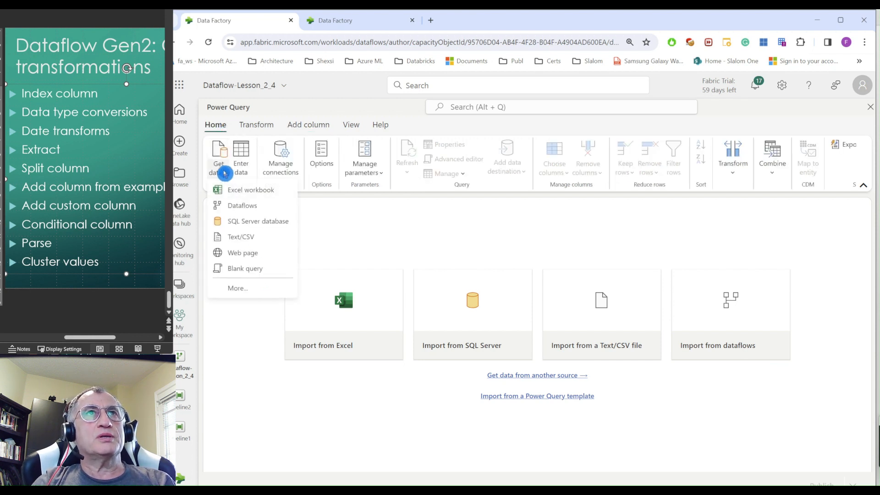
{"action": "left_click", "coordinate": [248, 241]}
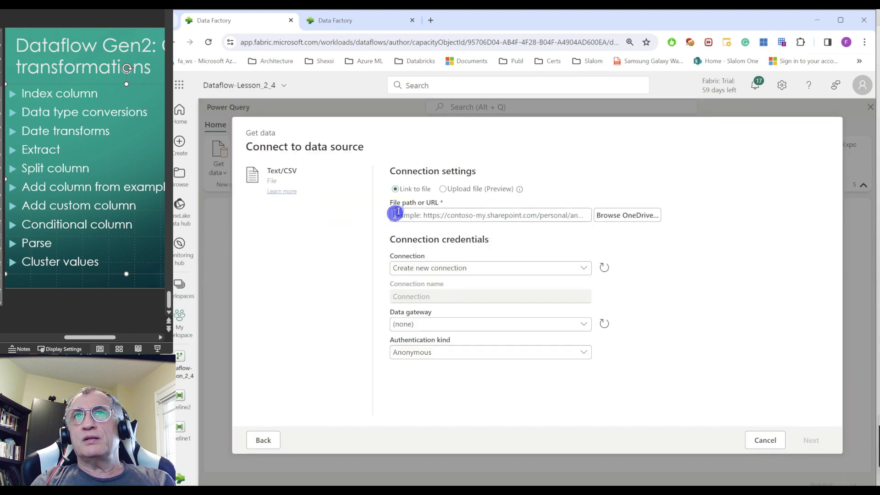
{"action": "left_click", "coordinate": [444, 190]}
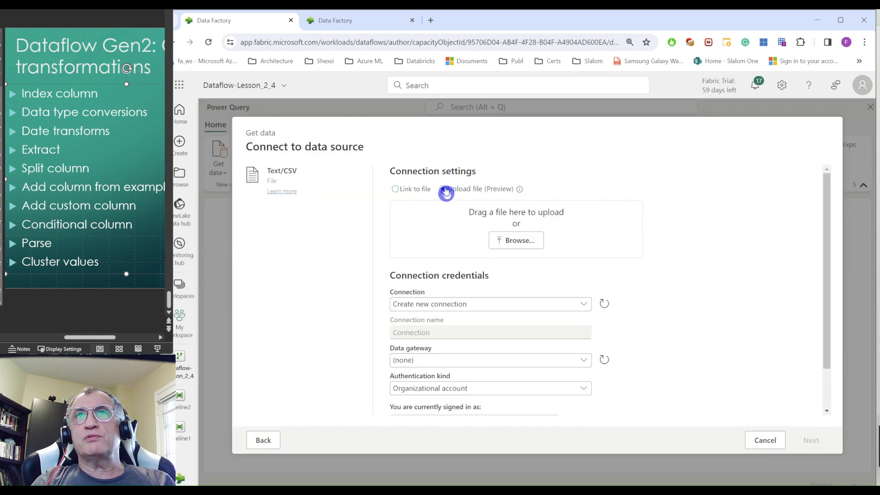
{"action": "left_click", "coordinate": [526, 243]}
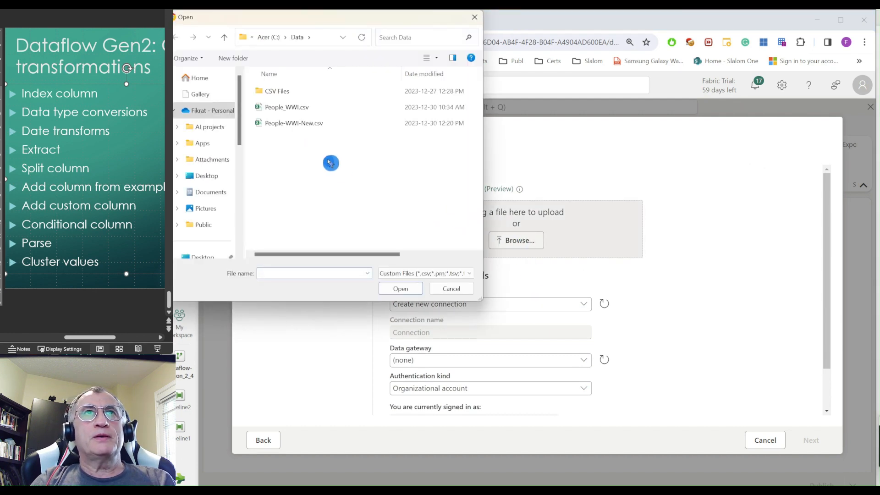
{"action": "left_click", "coordinate": [276, 123]}
{"action": "left_click", "coordinate": [396, 288]}
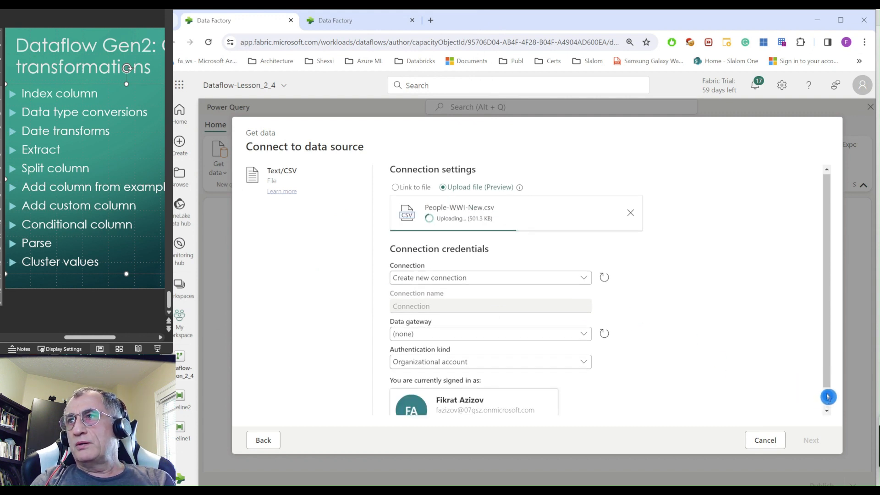
{"action": "scroll", "coordinate": [827, 398], "scroll_direction": "down", "scroll_amount": 1}
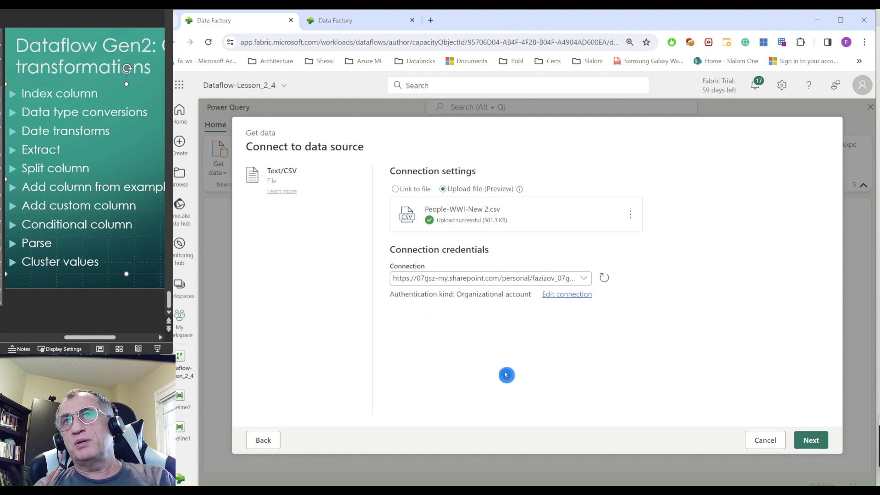
Preview the uploaded file's columns through to ValidTo and create the query from it.
{"action": "left_click", "coordinate": [811, 441]}
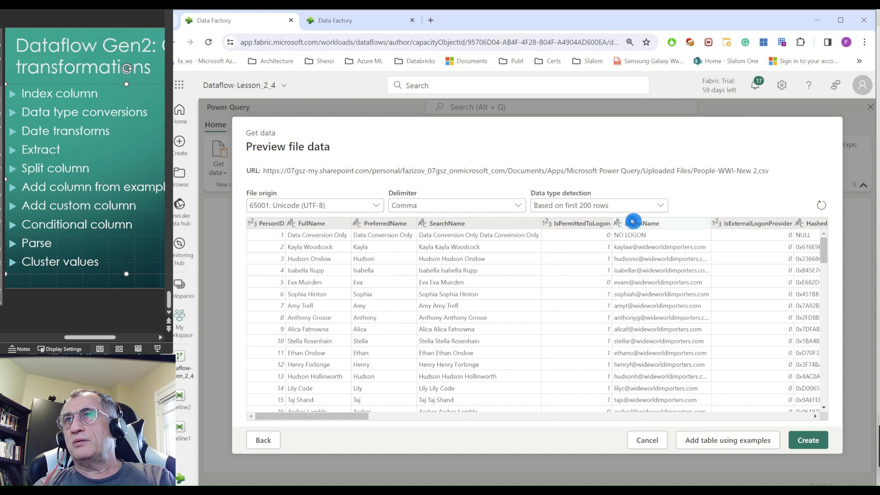
{"action": "left_click_drag", "start_coordinate": [299, 418], "coordinate": [455, 430]}
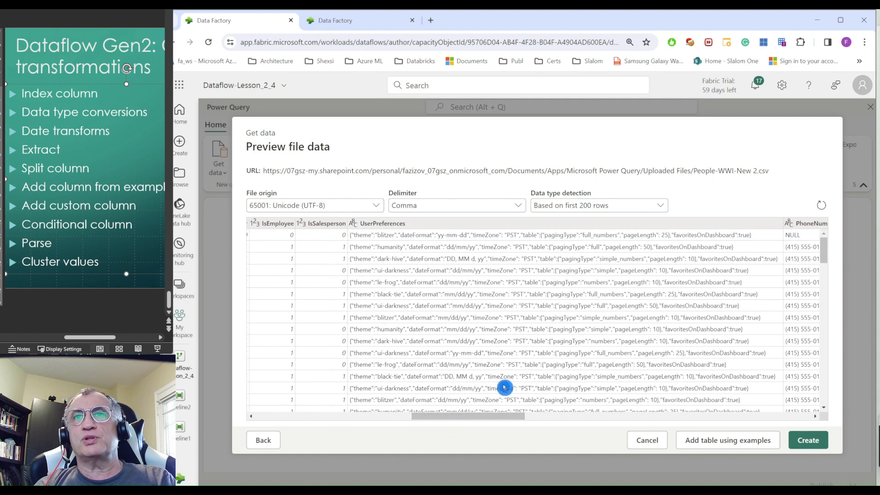
{"action": "left_click_drag", "start_coordinate": [491, 419], "coordinate": [704, 417]}
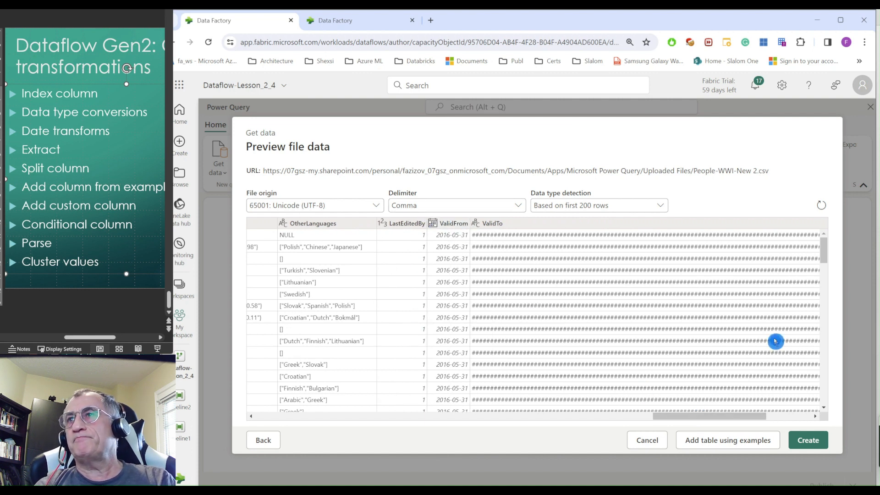
{"action": "left_click", "coordinate": [811, 442]}
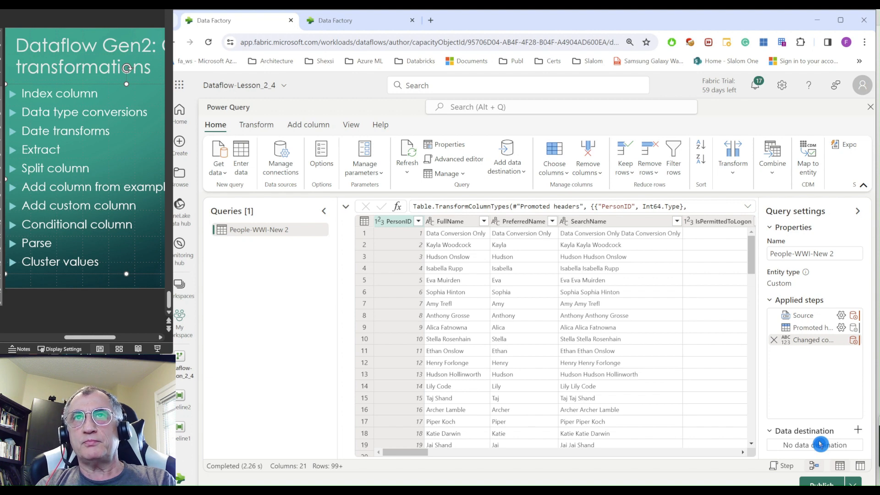
{"action": "scroll", "coordinate": [578, 357], "scroll_direction": "down", "scroll_amount": 1}
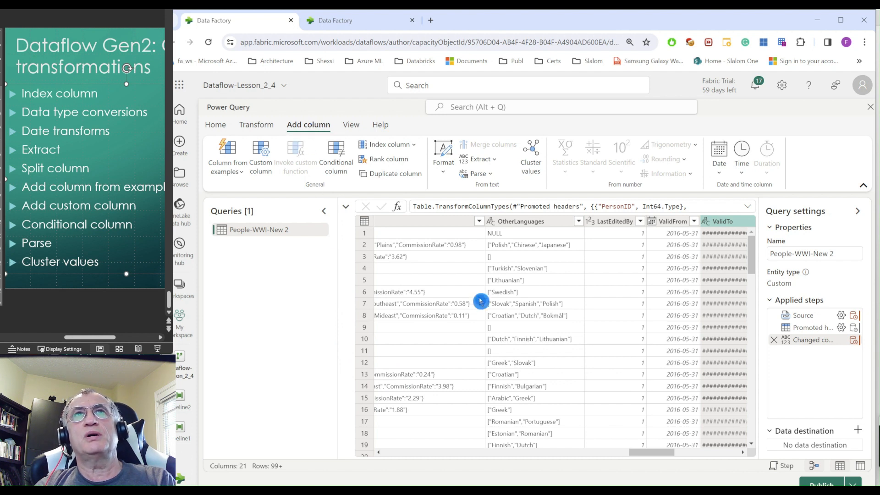
{"action": "left_click", "coordinate": [415, 149]}
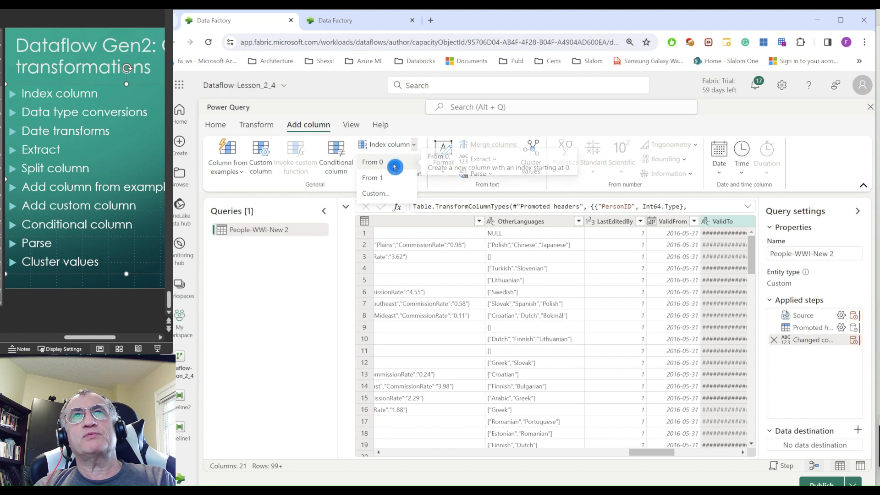
{"action": "left_click", "coordinate": [380, 194]}
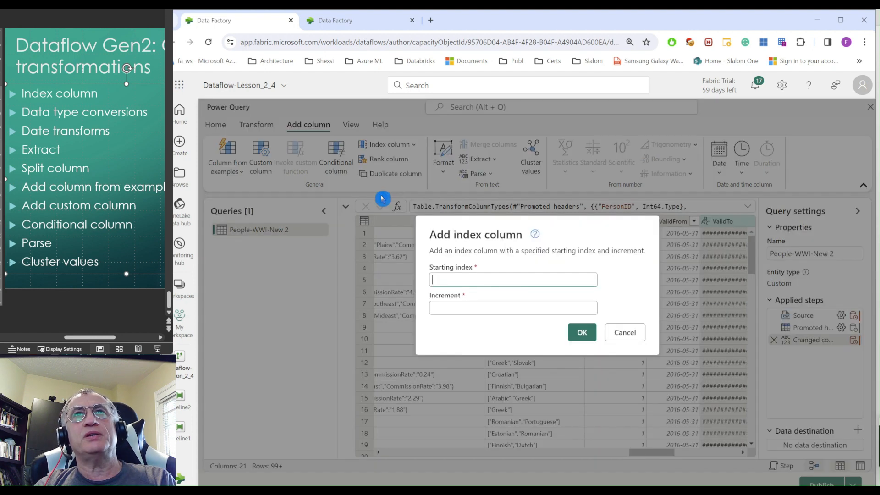
{"action": "left_click", "coordinate": [616, 333]}
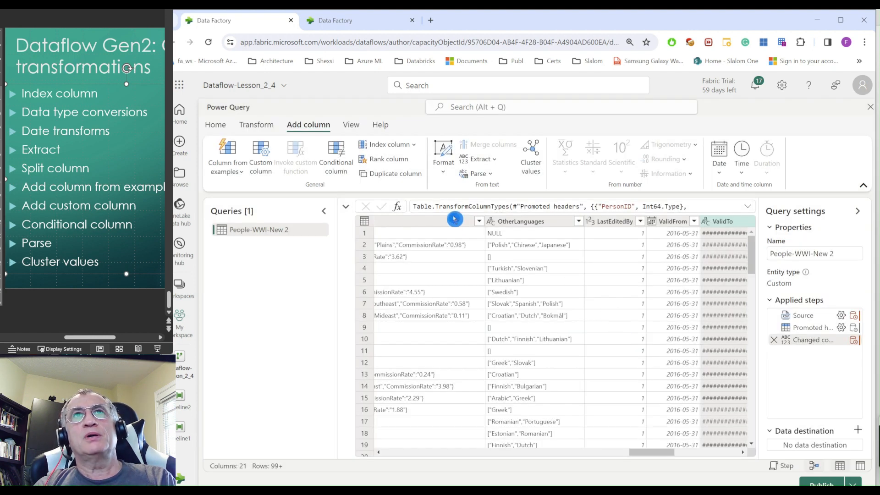
Add an index column starting from 1 to the People-WWI-New 2 query.
{"action": "left_click", "coordinate": [418, 148]}
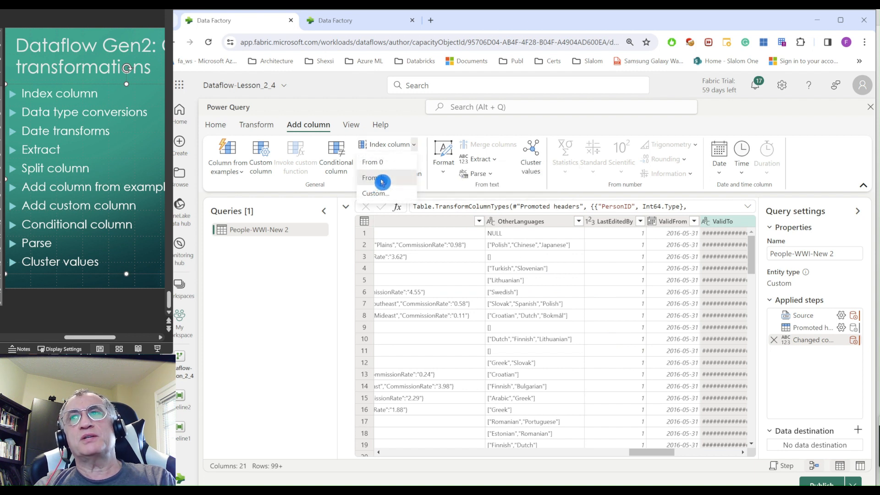
{"action": "left_click", "coordinate": [371, 182]}
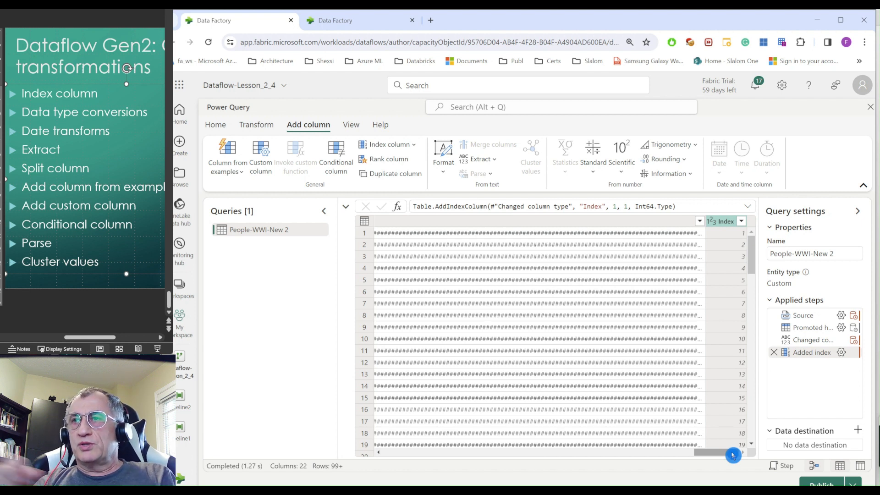
{"action": "left_click", "coordinate": [391, 454]}
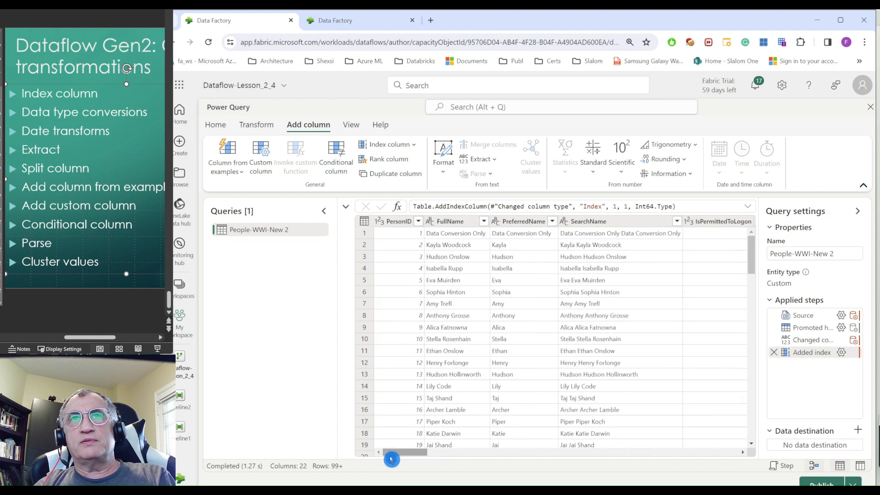
{"action": "left_click_drag", "start_coordinate": [396, 453], "coordinate": [391, 451]}
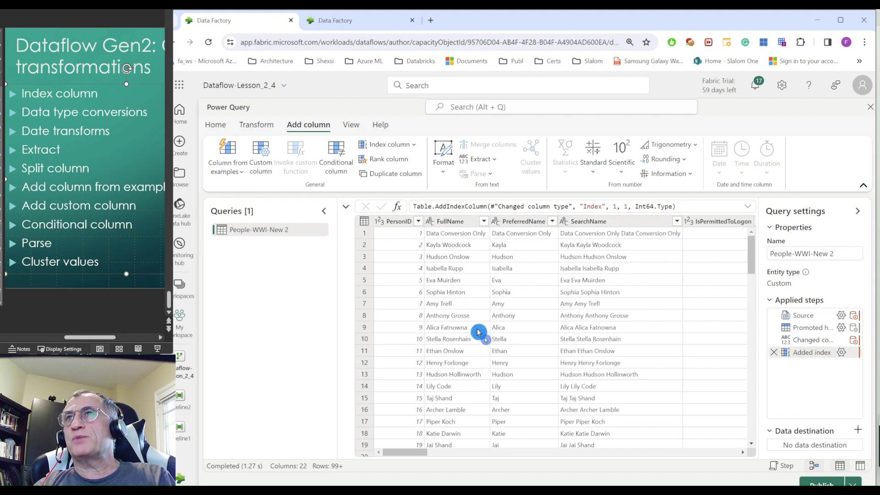
Change the data type of the IsEmployee column to True/False.
{"action": "left_click_drag", "start_coordinate": [421, 454], "coordinate": [658, 436]}
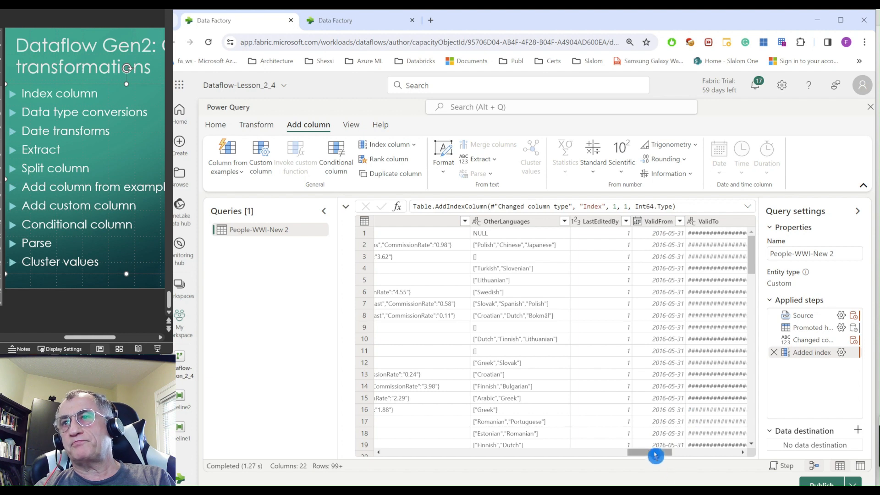
{"action": "left_click_drag", "start_coordinate": [656, 456], "coordinate": [393, 453]}
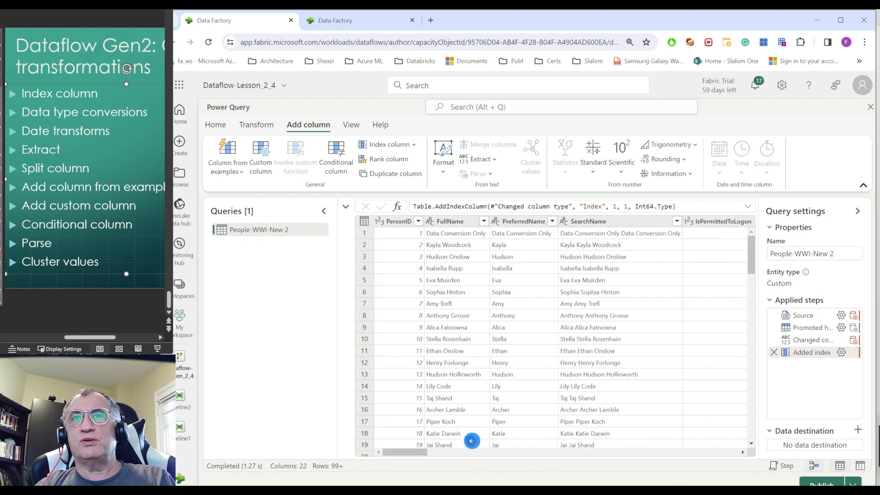
{"action": "left_click_drag", "start_coordinate": [412, 455], "coordinate": [438, 457]}
{"action": "left_click_drag", "start_coordinate": [439, 457], "coordinate": [442, 457]}
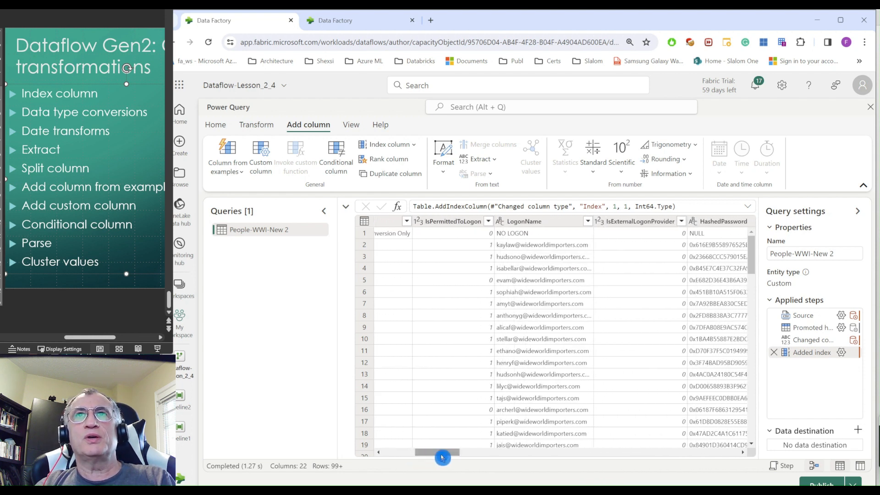
{"action": "left_click_drag", "start_coordinate": [445, 458], "coordinate": [495, 451]}
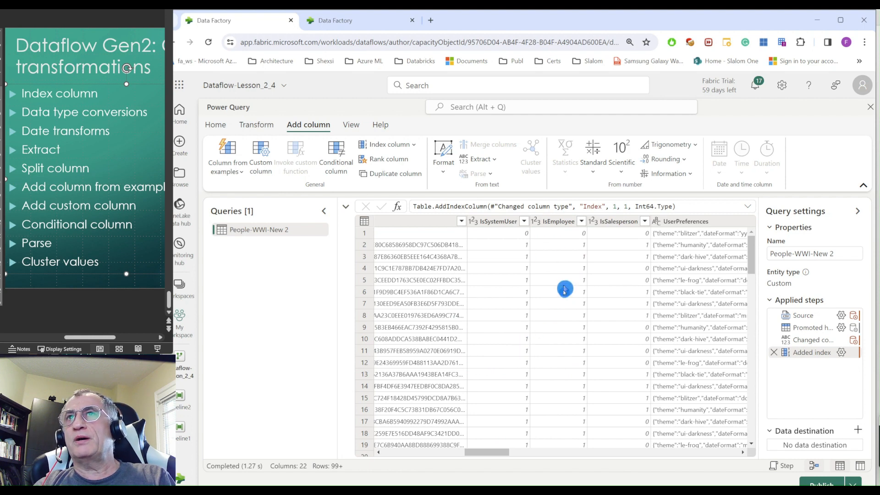
{"action": "left_click", "coordinate": [552, 223]}
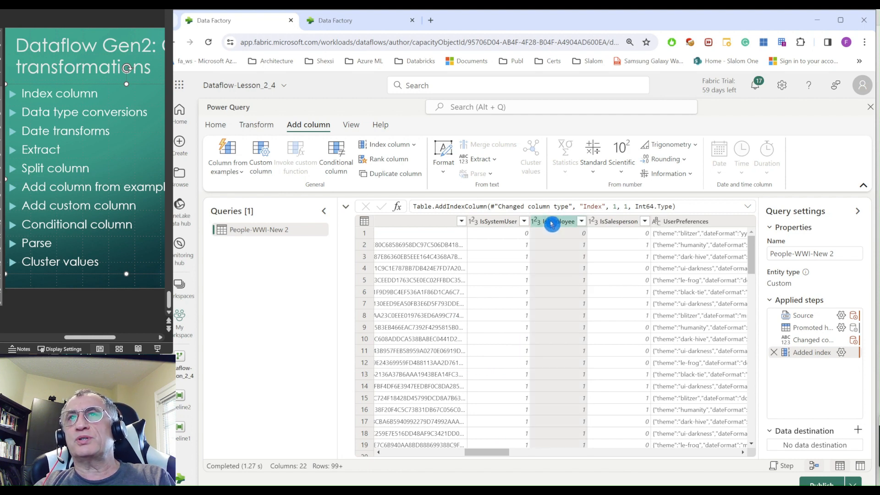
{"action": "right_click", "coordinate": [552, 223]}
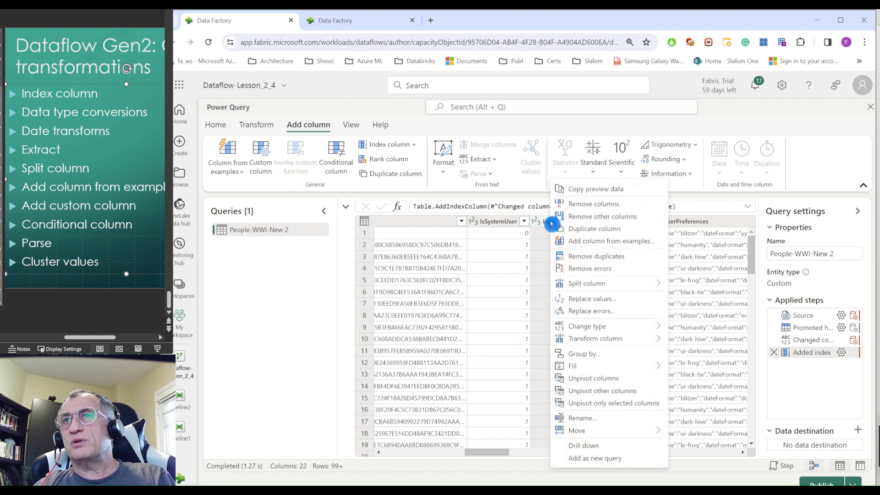
{"action": "mouse_move", "coordinate": [596, 328]}
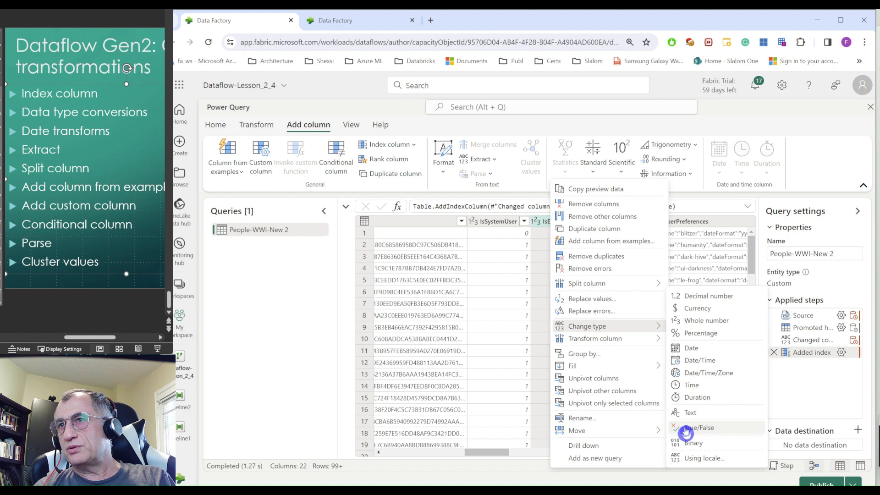
{"action": "left_click", "coordinate": [718, 430]}
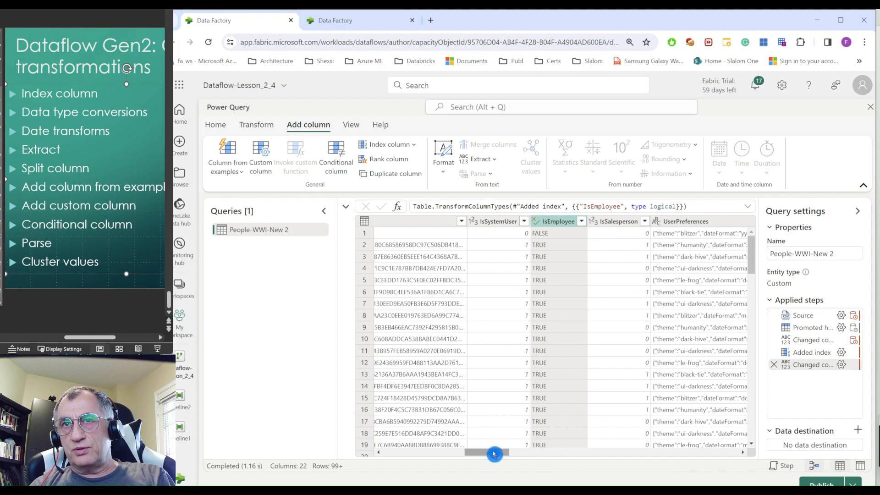
Add a new column with the month number derived from the ValidFrom date column.
{"action": "left_click_drag", "start_coordinate": [494, 454], "coordinate": [664, 449]}
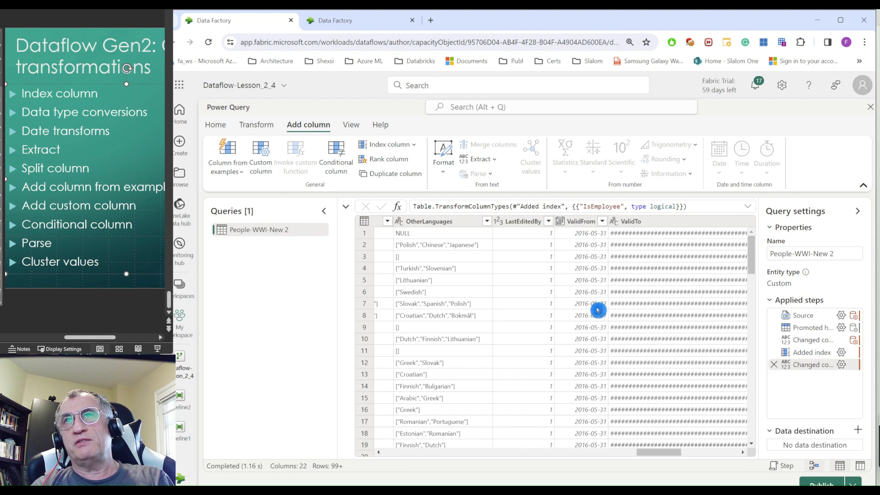
{"action": "left_click", "coordinate": [576, 222]}
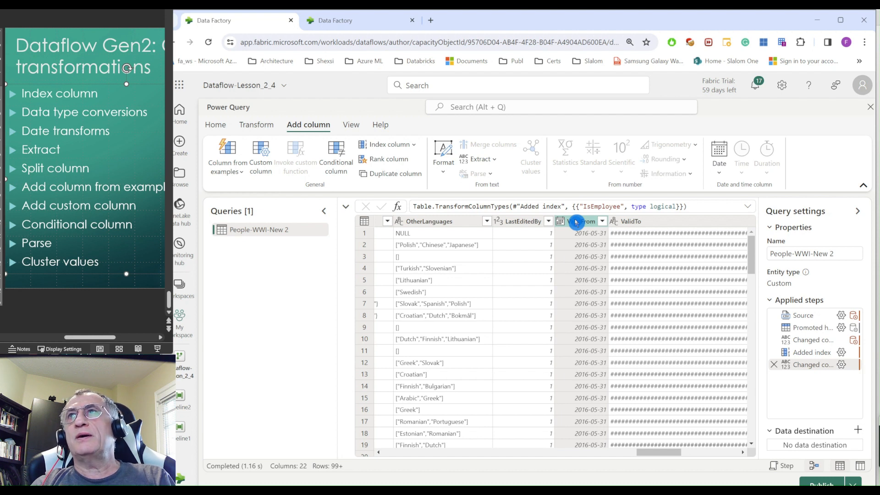
{"action": "left_click", "coordinate": [721, 177]}
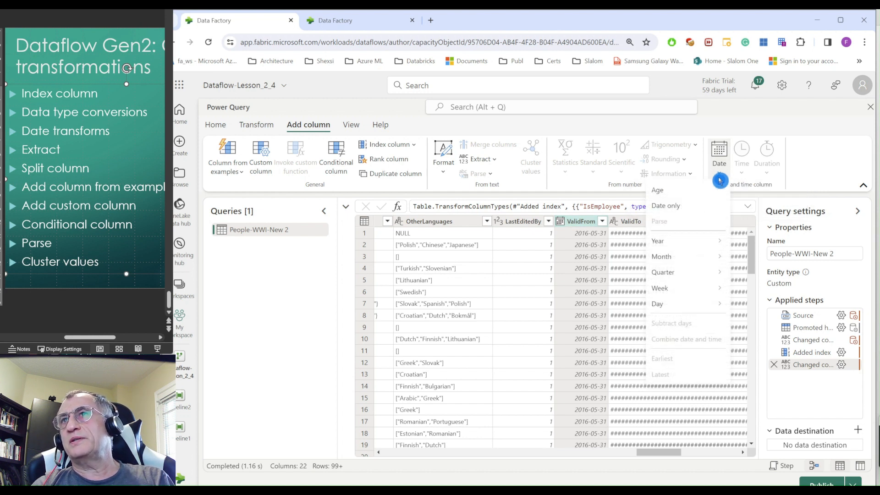
{"action": "mouse_move", "coordinate": [665, 258]}
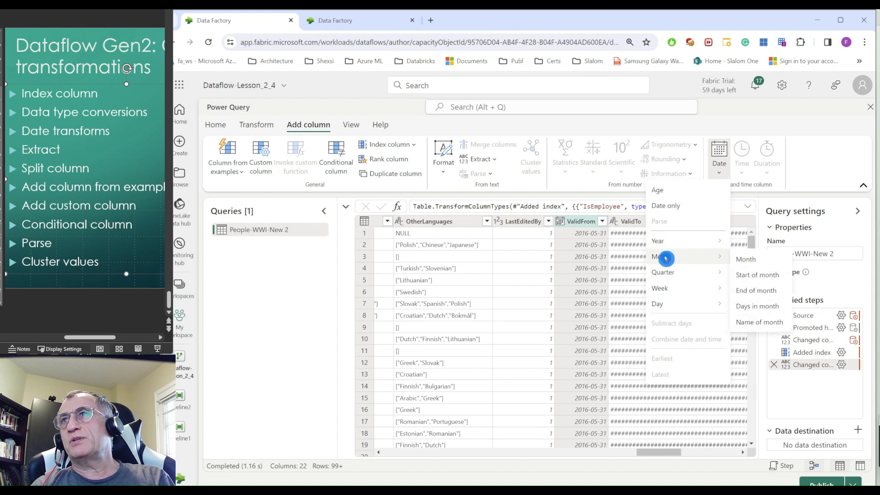
{"action": "left_click", "coordinate": [746, 260]}
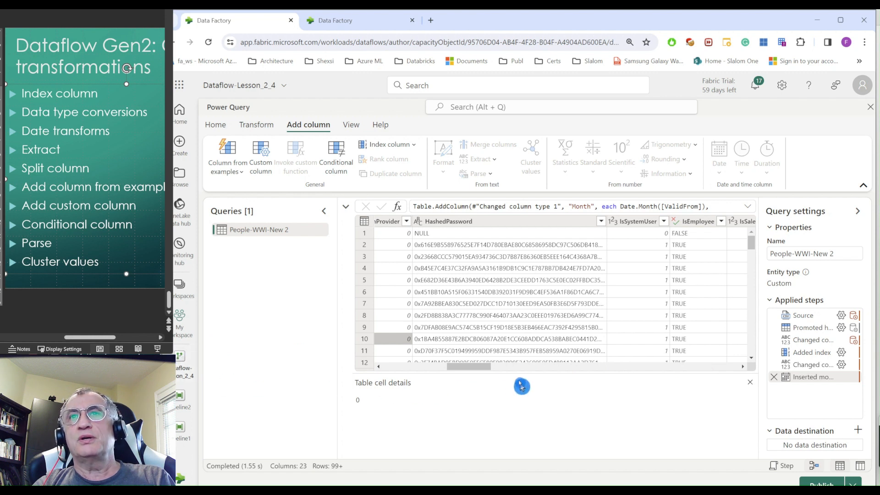
Add a column extracting the text before the "@" delimiter from the LogonName column.
{"action": "left_click_drag", "start_coordinate": [483, 367], "coordinate": [446, 363]}
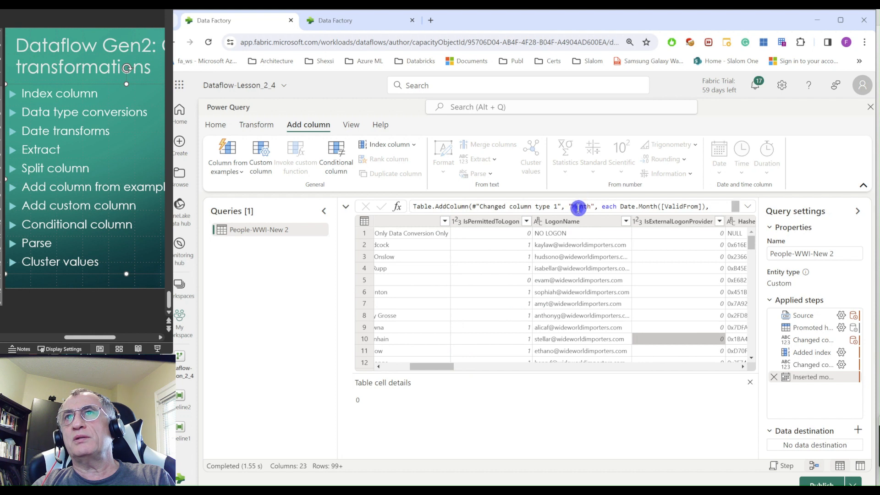
{"action": "left_click", "coordinate": [581, 223]}
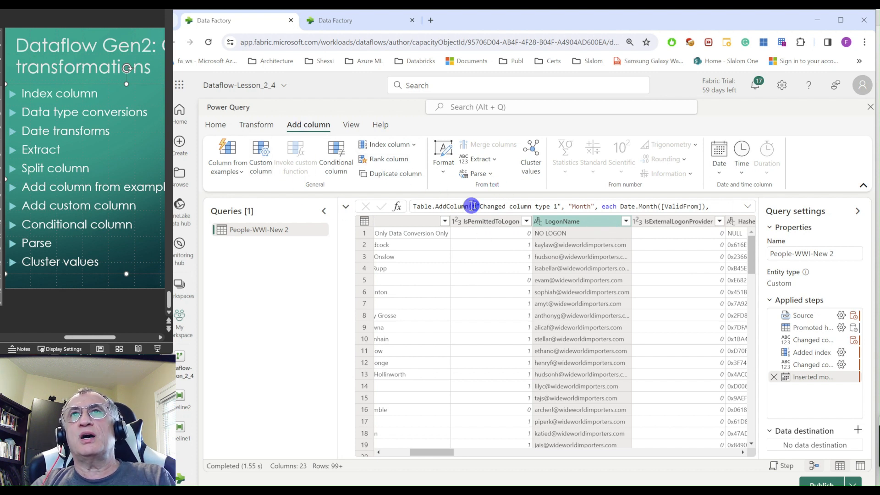
{"action": "left_click", "coordinate": [497, 164]}
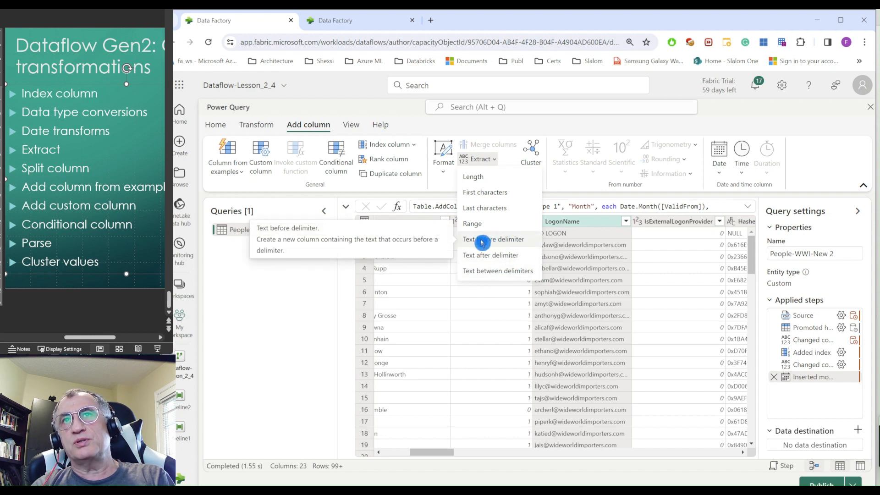
{"action": "left_click", "coordinate": [513, 243]}
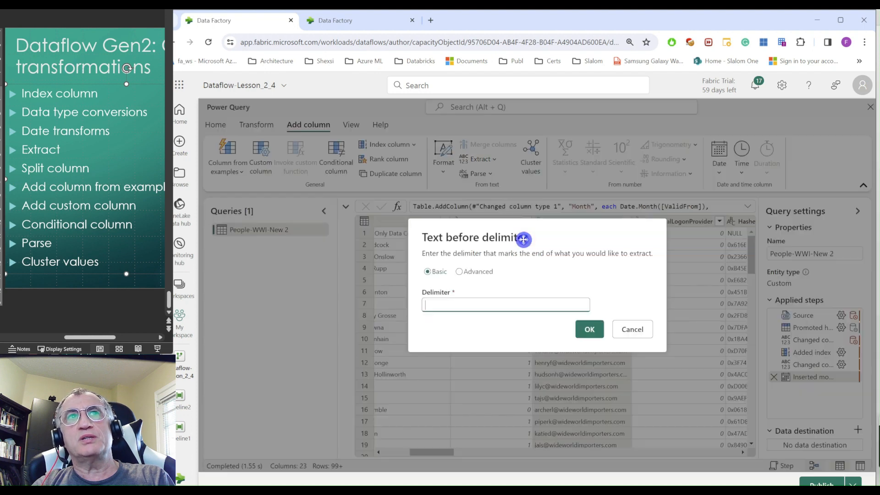
{"action": "left_click", "coordinate": [439, 307]}
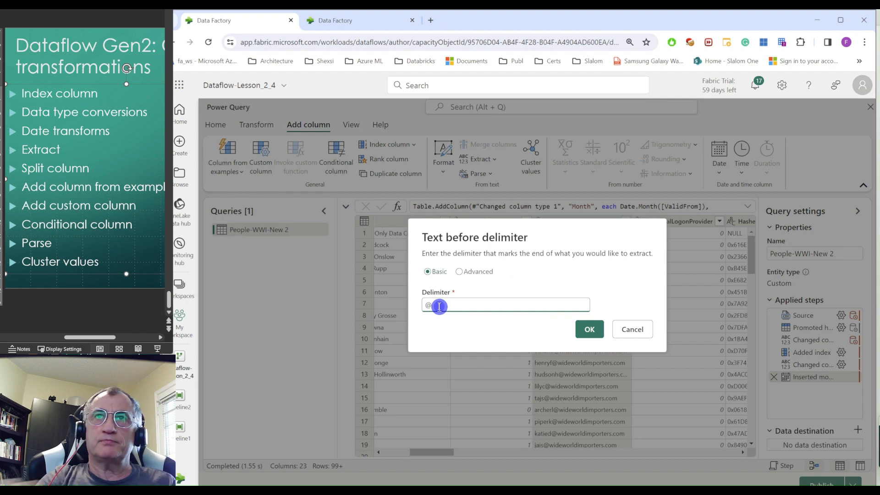
{"action": "type", "text": "@"}
{"action": "left_click", "coordinate": [585, 331]}
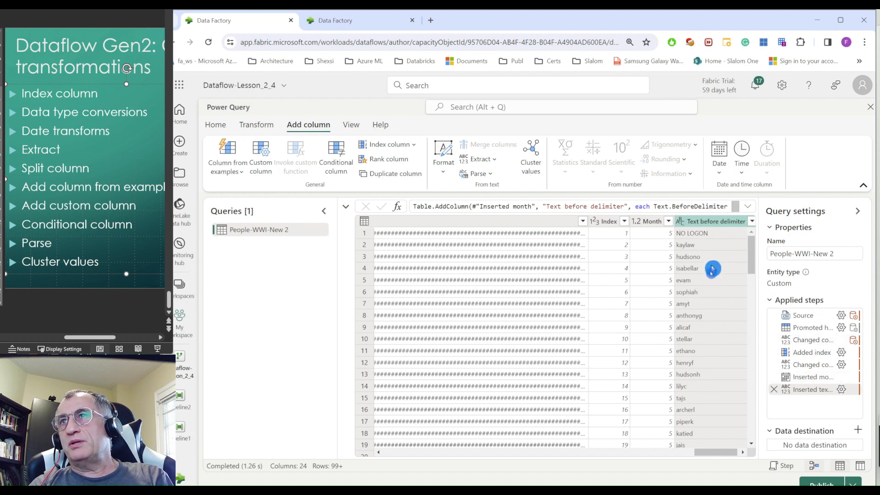
Add a column extracting the text between the "(" and ")" delimiters from the PhoneNumber column.
{"action": "left_click", "coordinate": [495, 453]}
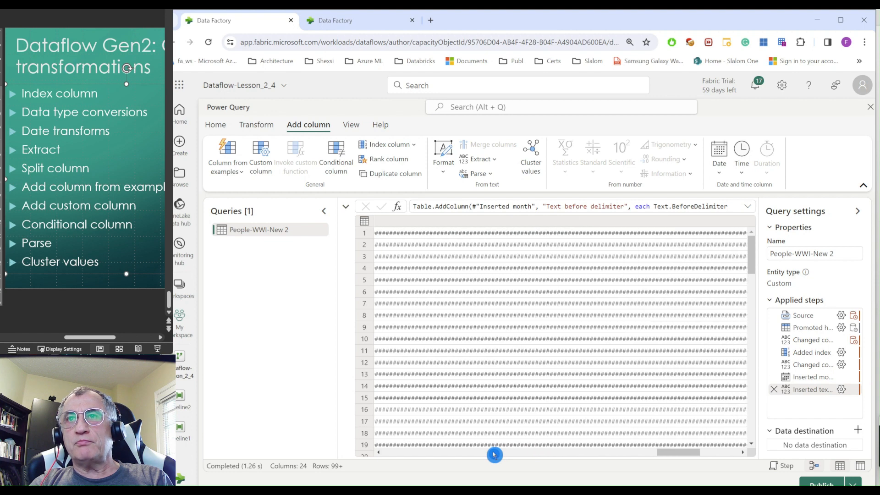
{"action": "left_click", "coordinate": [494, 453]}
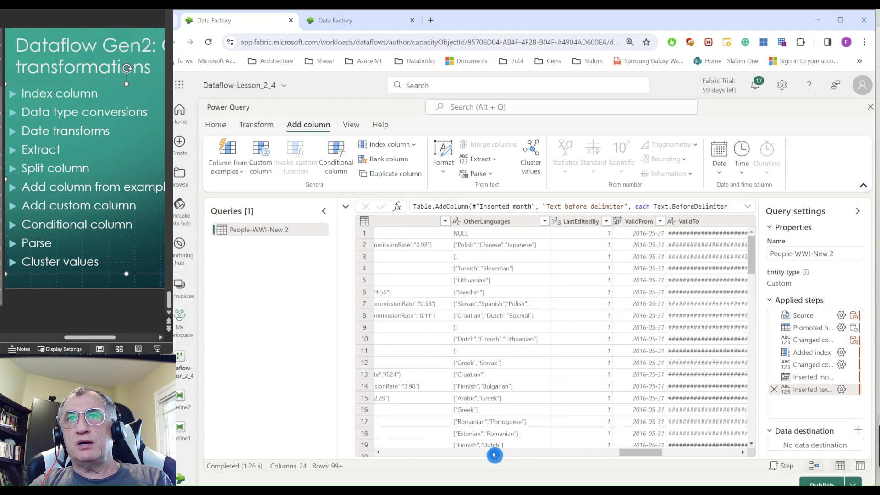
{"action": "left_click", "coordinate": [454, 457]}
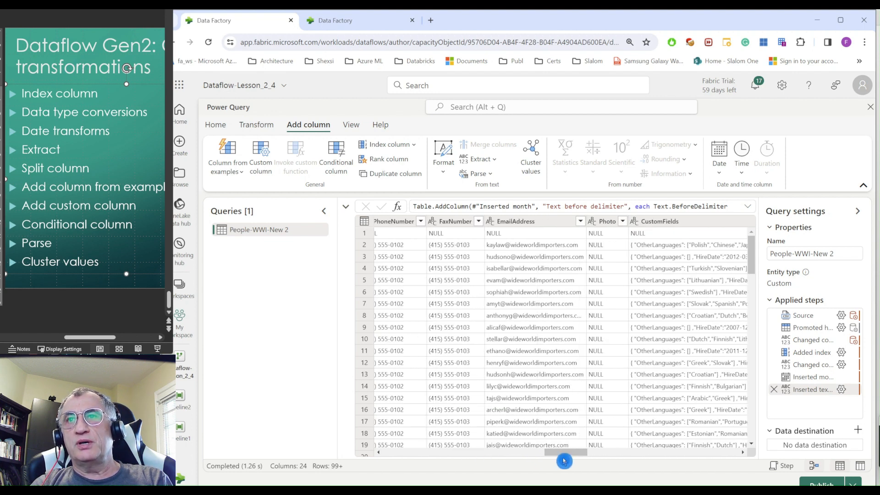
{"action": "left_click_drag", "start_coordinate": [573, 456], "coordinate": [558, 457]}
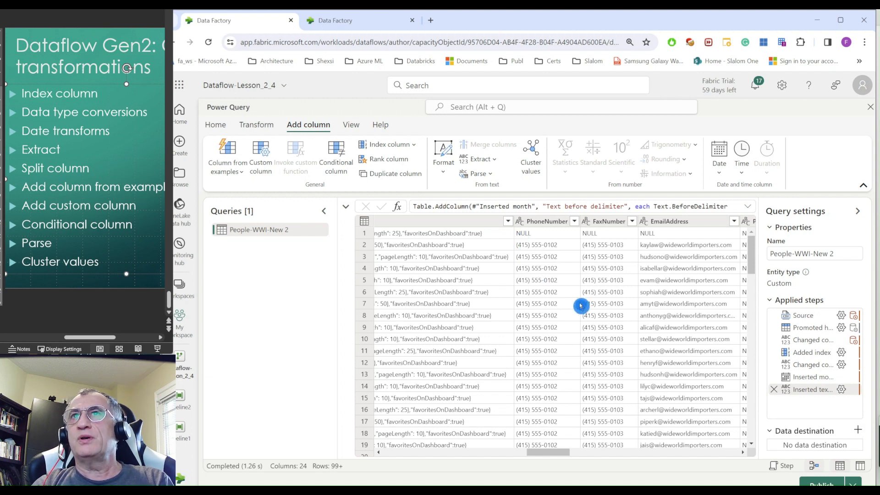
{"action": "left_click", "coordinate": [541, 224]}
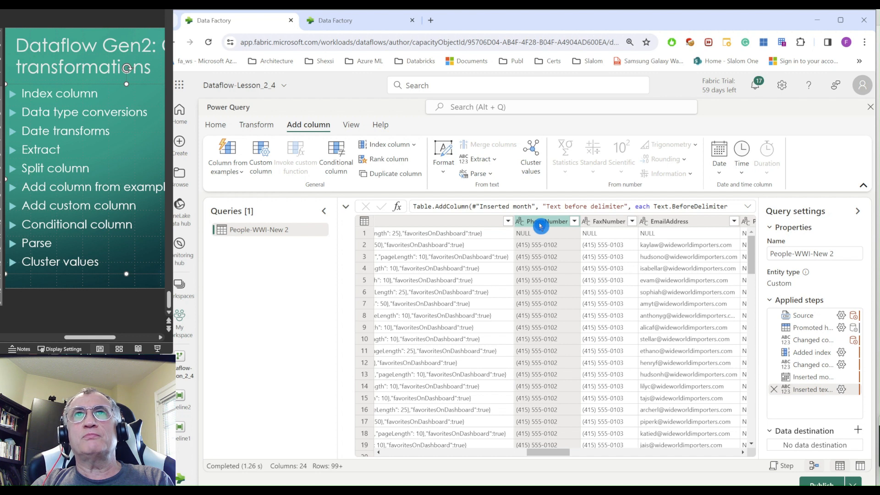
{"action": "left_click", "coordinate": [496, 160]}
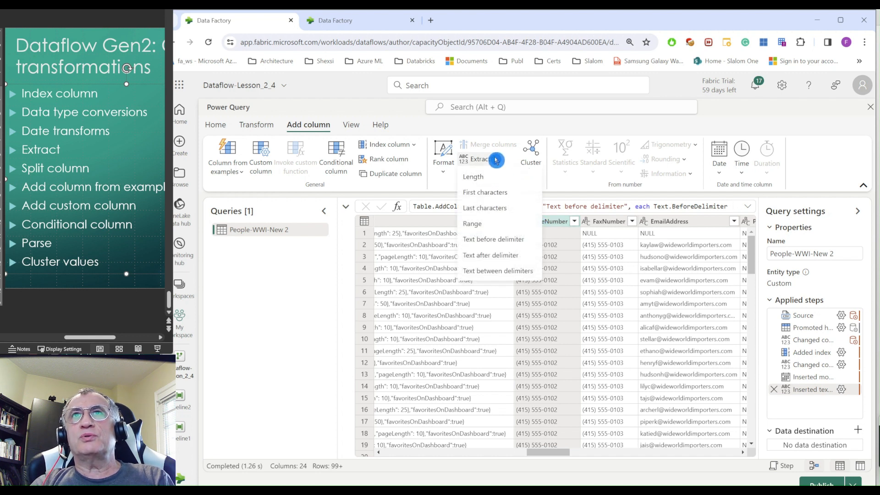
{"action": "left_click", "coordinate": [524, 275]}
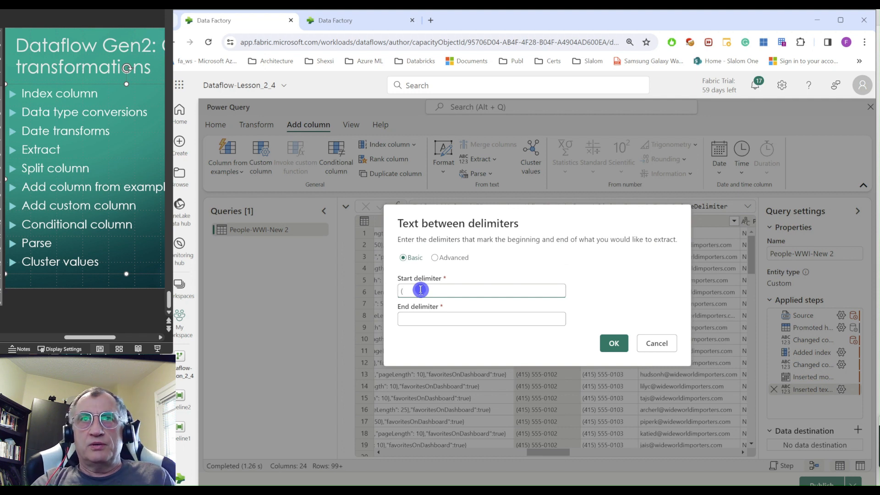
{"action": "left_click", "coordinate": [425, 319]}
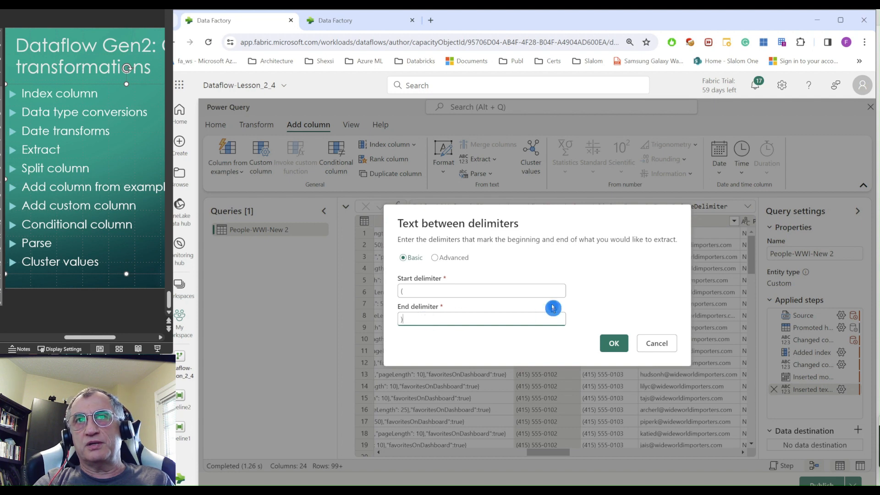
{"action": "left_click", "coordinate": [612, 343]}
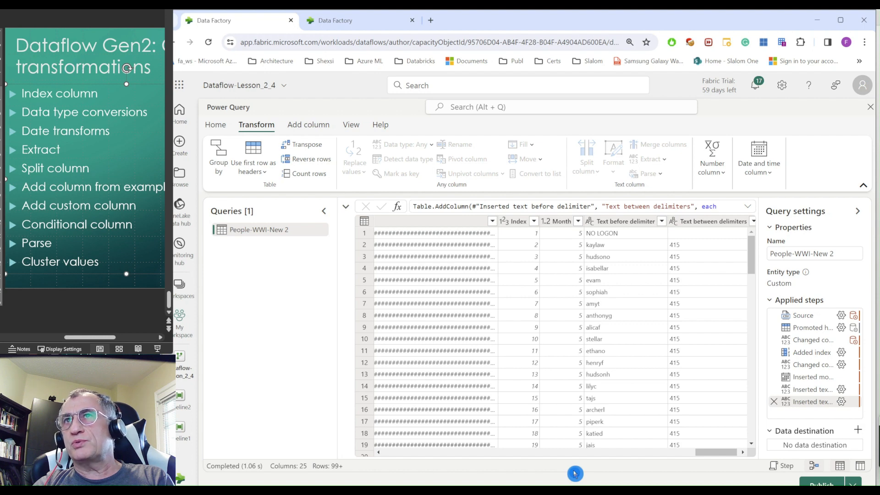
Split the ValidFrom column by the custom delimiter "-".
{"action": "left_click", "coordinate": [454, 456]}
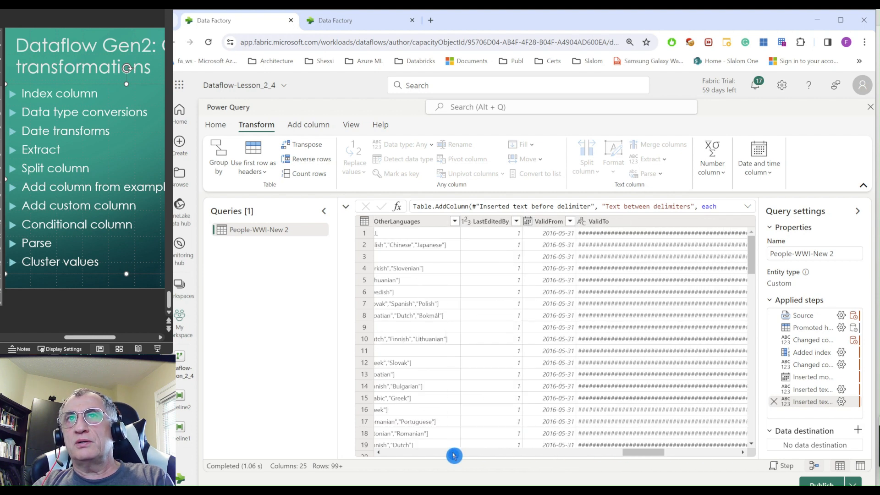
{"action": "left_click", "coordinate": [454, 456]}
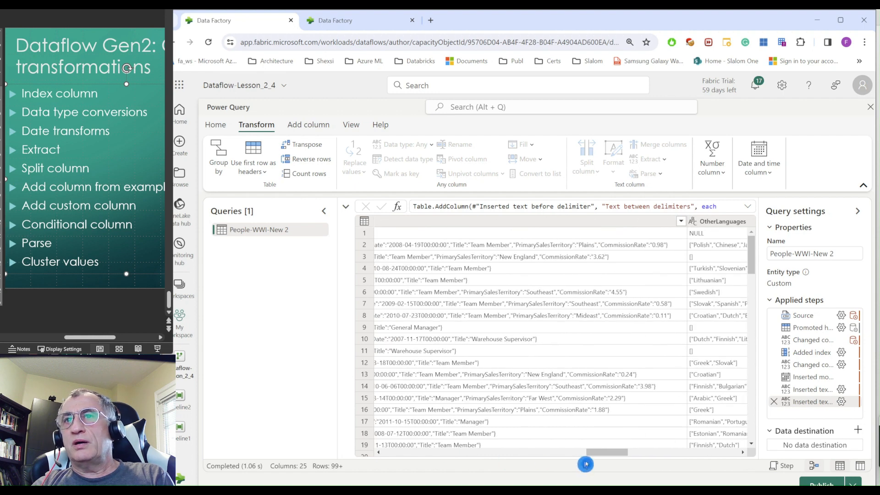
{"action": "left_click_drag", "start_coordinate": [608, 457], "coordinate": [641, 457]}
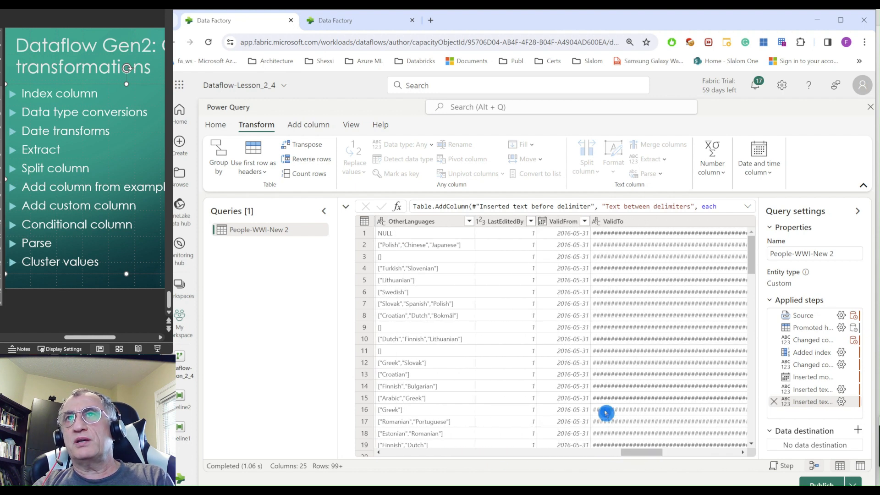
{"action": "left_click", "coordinate": [565, 225]}
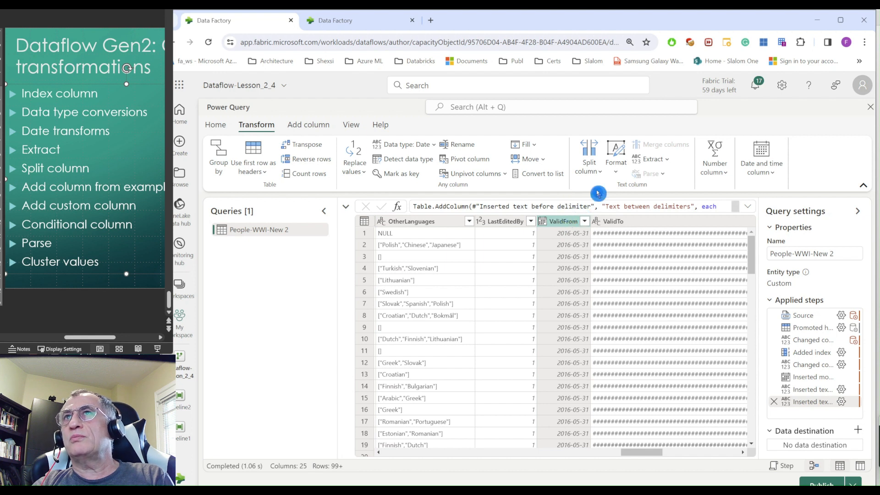
{"action": "left_click", "coordinate": [602, 175]}
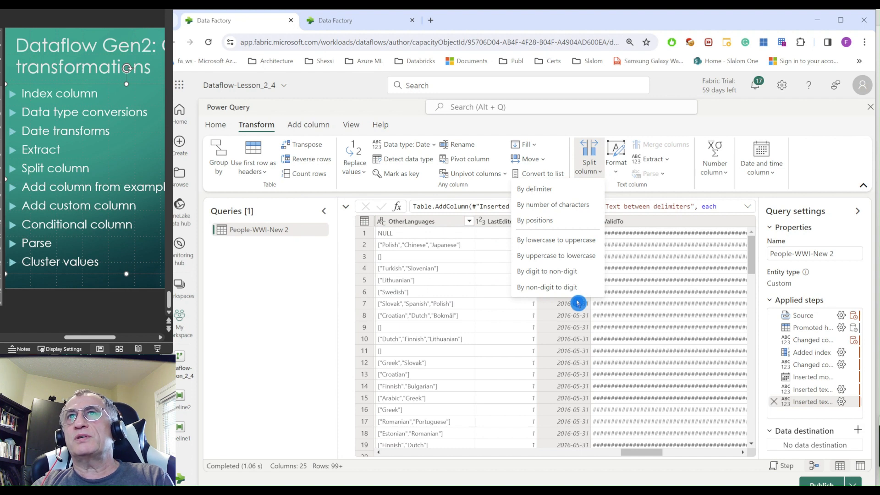
{"action": "left_click", "coordinate": [543, 189]}
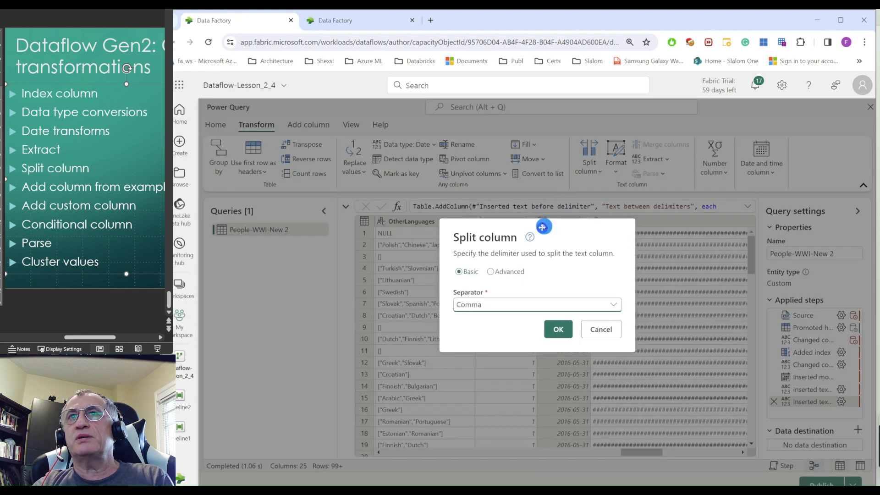
{"action": "left_click", "coordinate": [555, 310]}
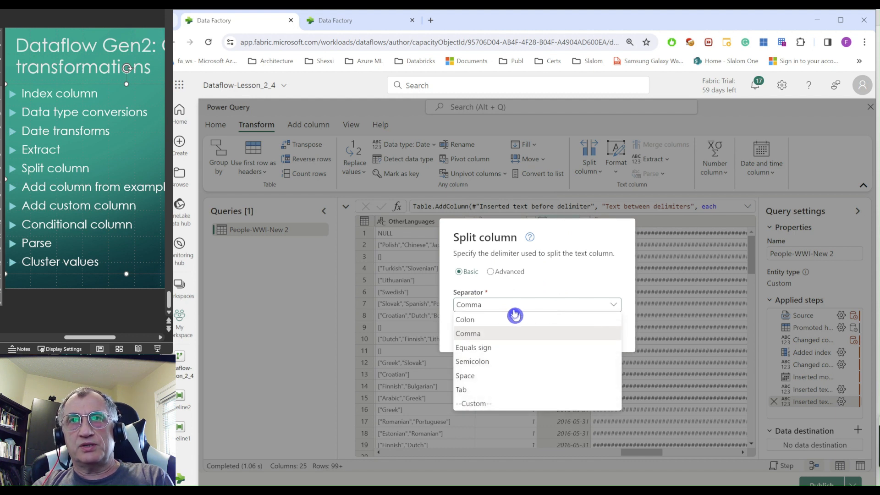
{"action": "left_click", "coordinate": [479, 404]}
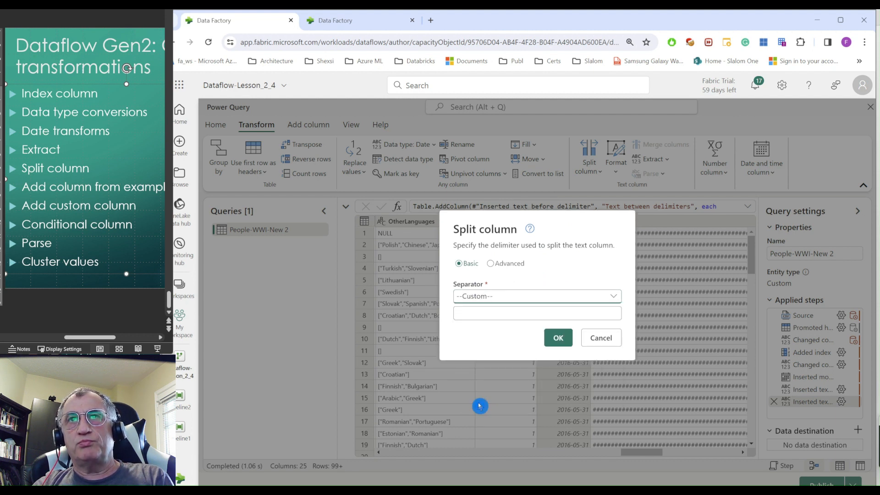
{"action": "left_click", "coordinate": [480, 315]}
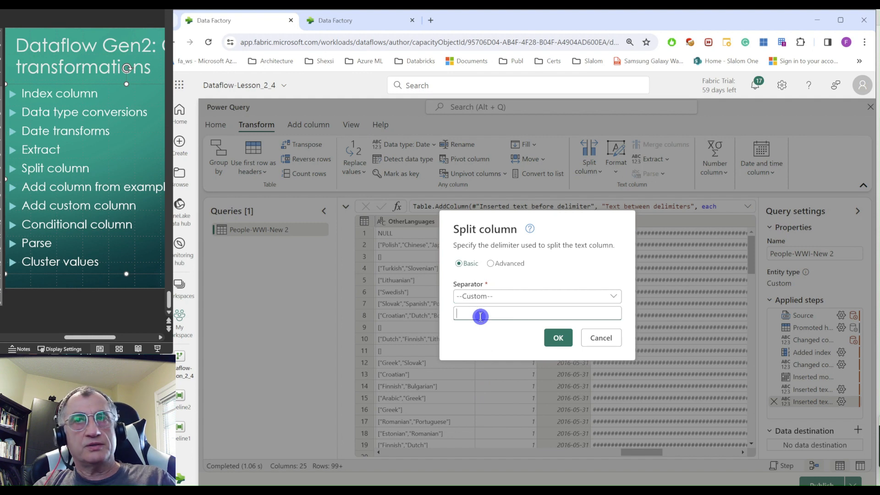
{"action": "type", "text": "-"}
{"action": "left_click", "coordinate": [558, 342]}
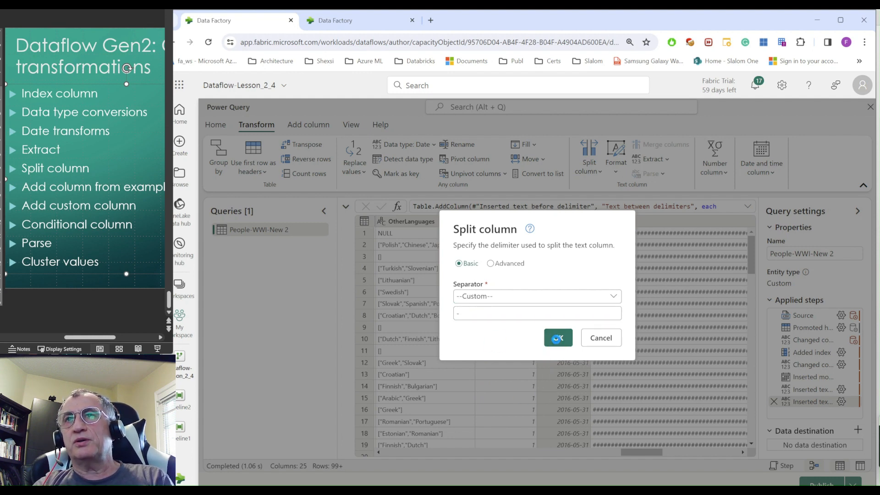
{"action": "left_click", "coordinate": [558, 339]}
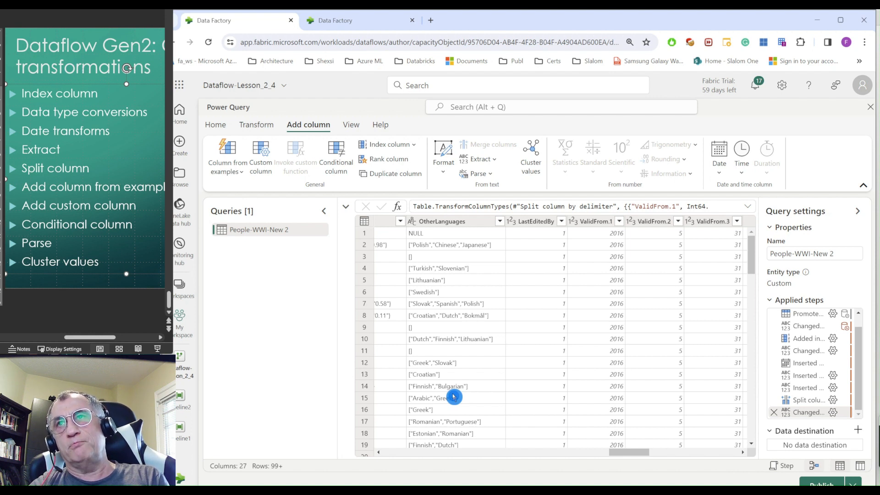
Add a column from examples based on the PhoneNumber column, giving 555 as the sample value in the first two rows.
{"action": "left_click", "coordinate": [389, 453]}
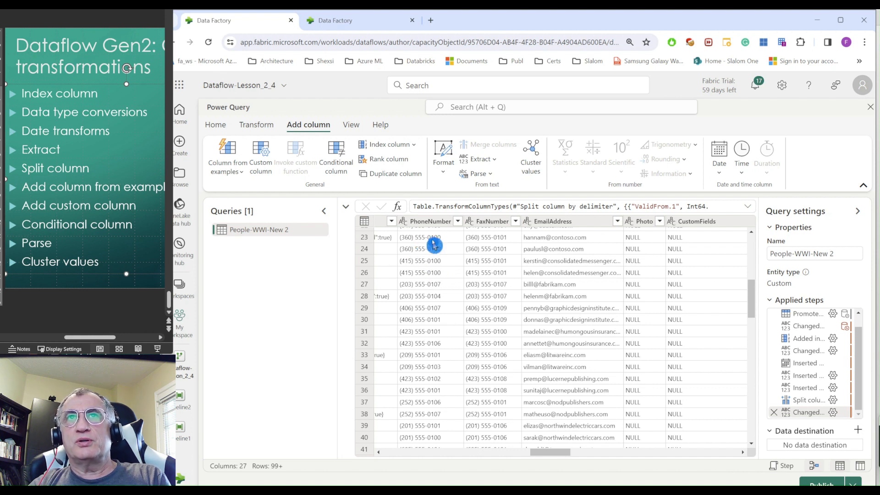
{"action": "left_click", "coordinate": [426, 222]}
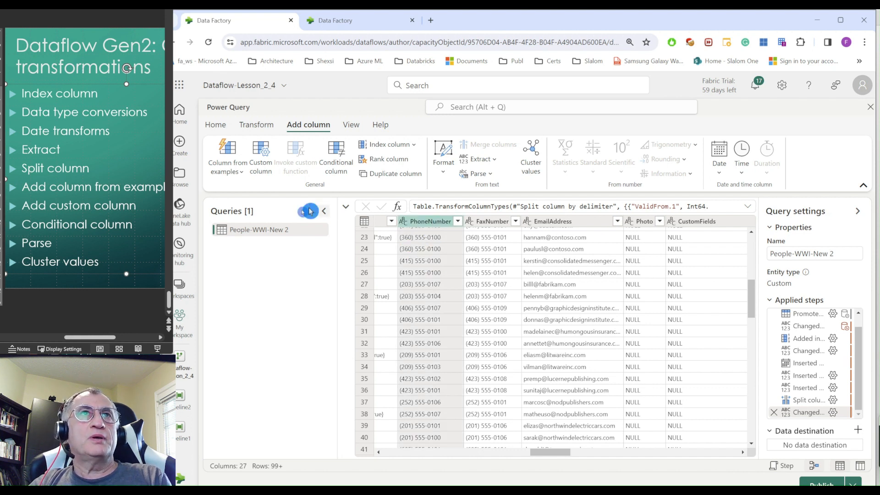
{"action": "left_click", "coordinate": [242, 174]}
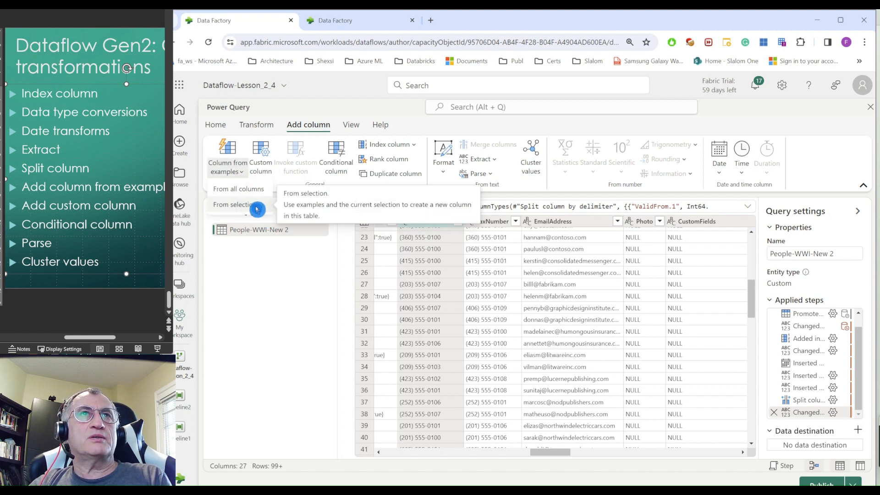
{"action": "left_click", "coordinate": [239, 206]}
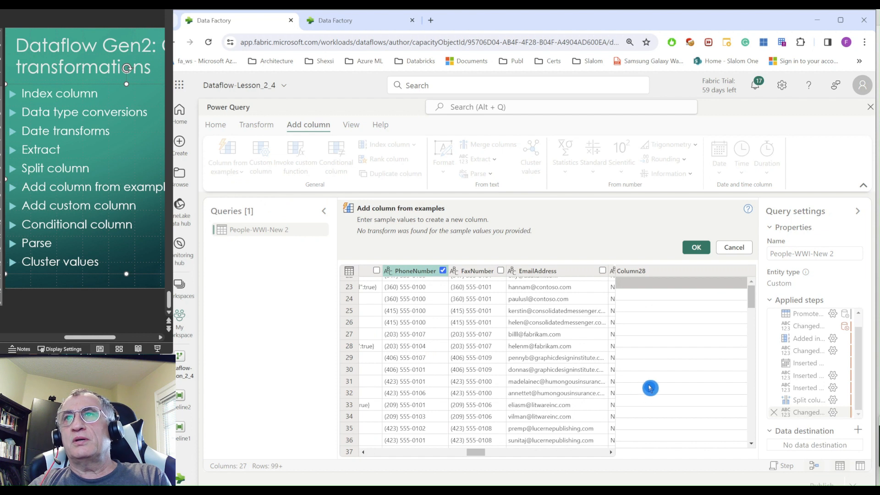
{"action": "left_click", "coordinate": [642, 285]}
{"action": "type", "text": "555"}
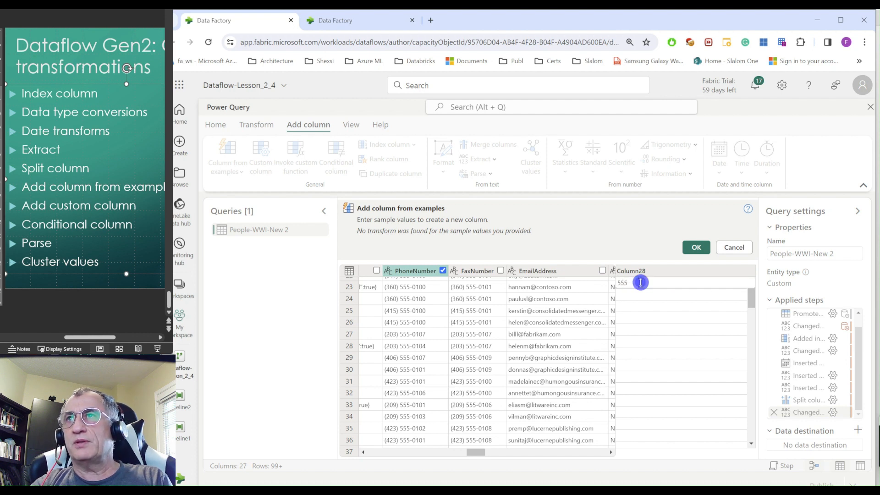
{"action": "key", "text": "Return"}
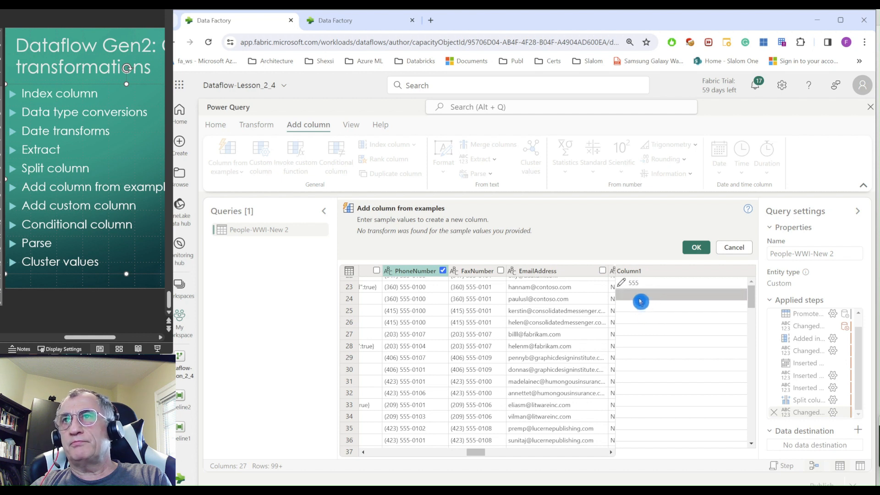
{"action": "left_click", "coordinate": [641, 296]}
{"action": "type", "text": "555"}
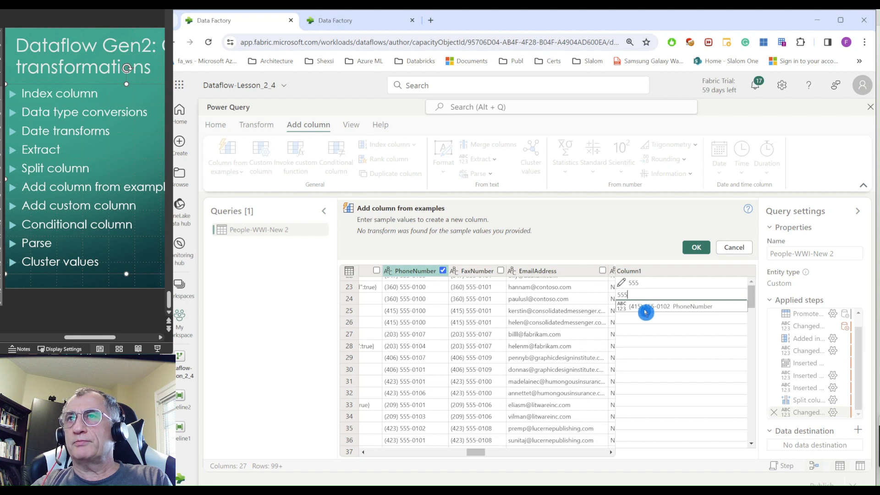
{"action": "key", "text": "Return"}
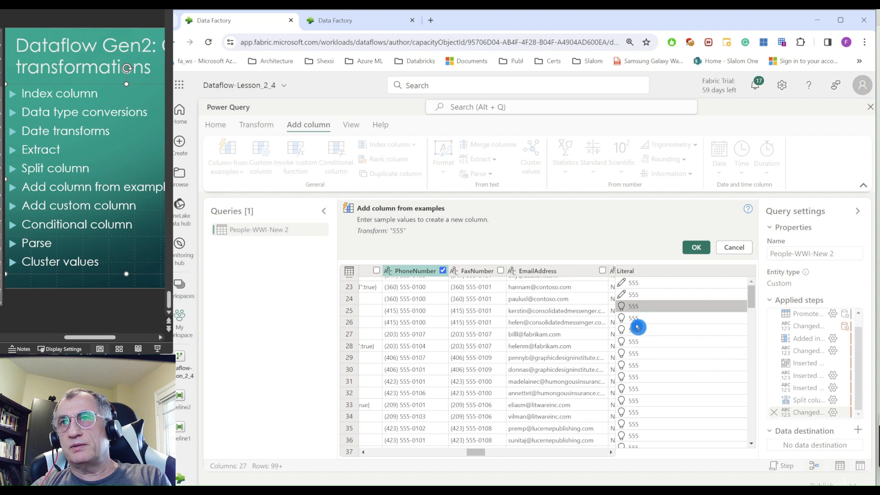
{"action": "scroll", "coordinate": [640, 342], "scroll_direction": "up", "scroll_amount": 2}
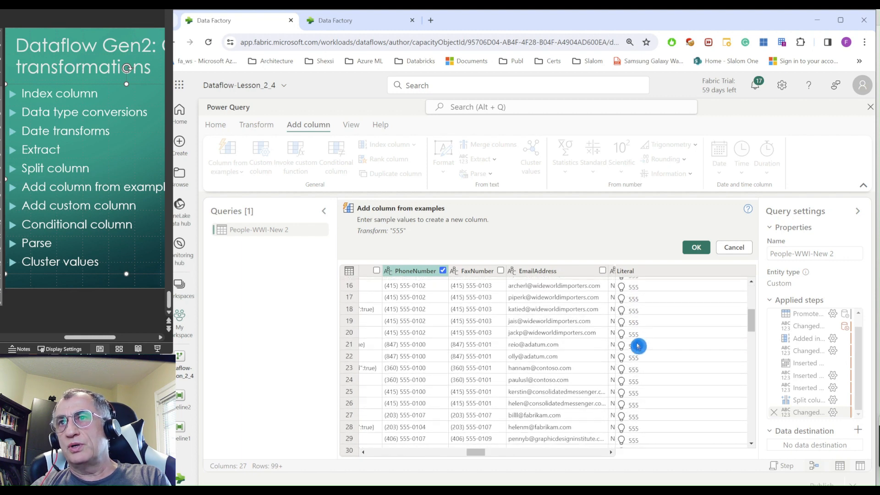
{"action": "scroll", "coordinate": [641, 364], "scroll_direction": "down", "scroll_amount": 5}
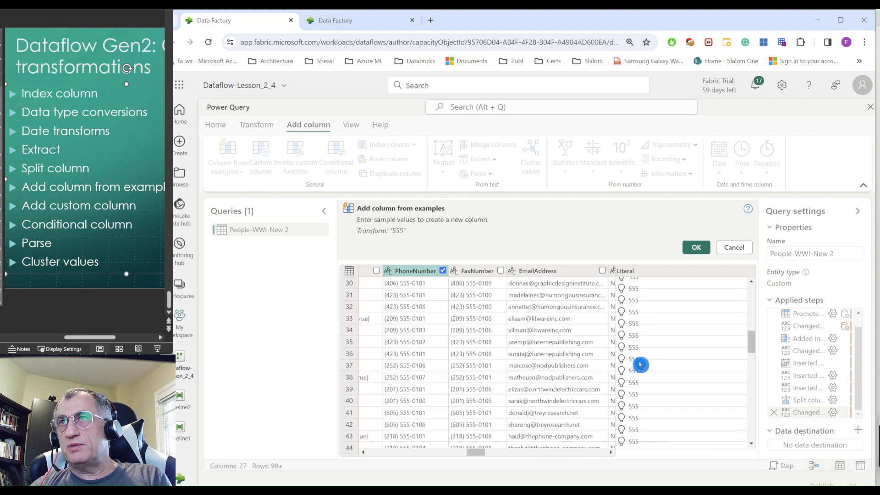
{"action": "left_click", "coordinate": [696, 248]}
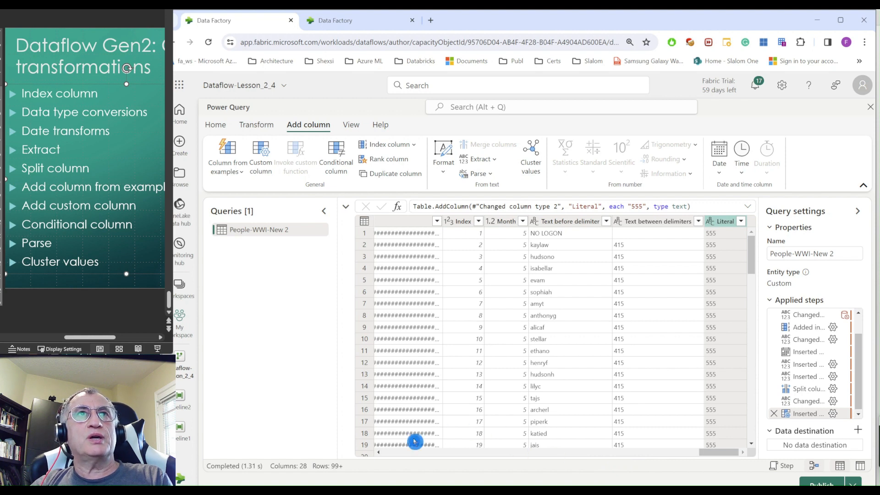
Start a new custom column and name it InsertDateTime.
{"action": "left_click", "coordinate": [264, 151]}
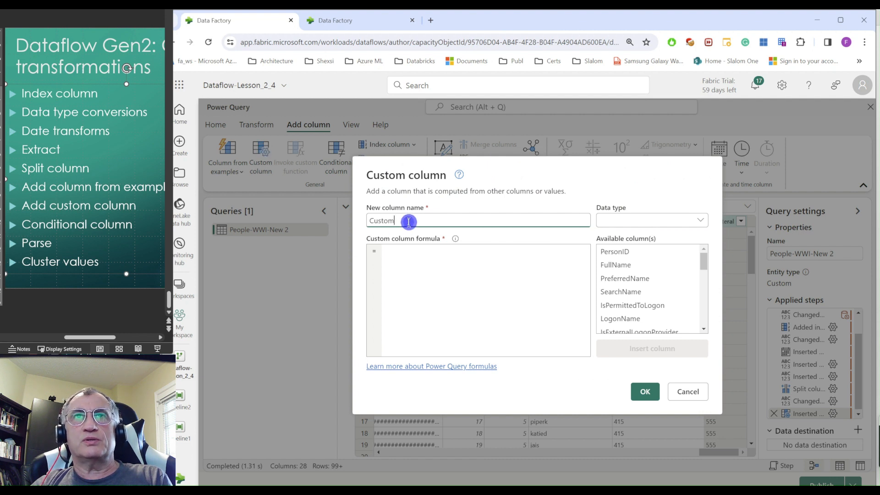
{"action": "double_click", "coordinate": [379, 221]}
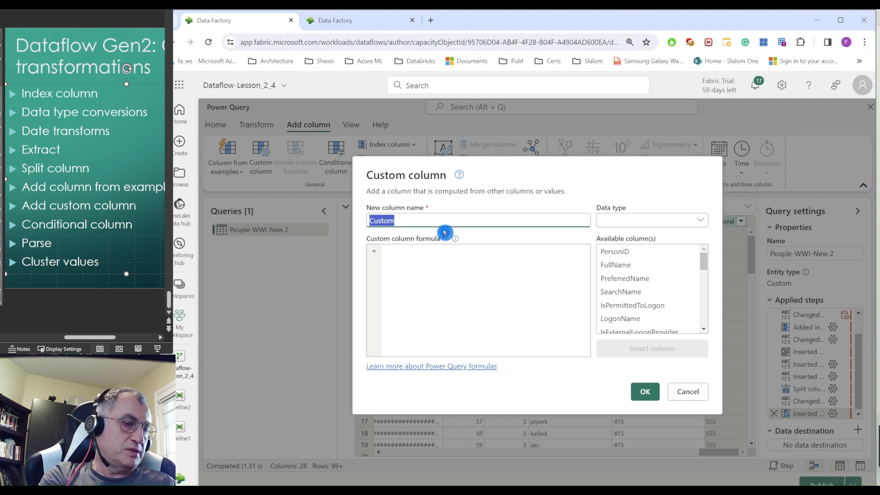
{"action": "type", "text": "Inse"}
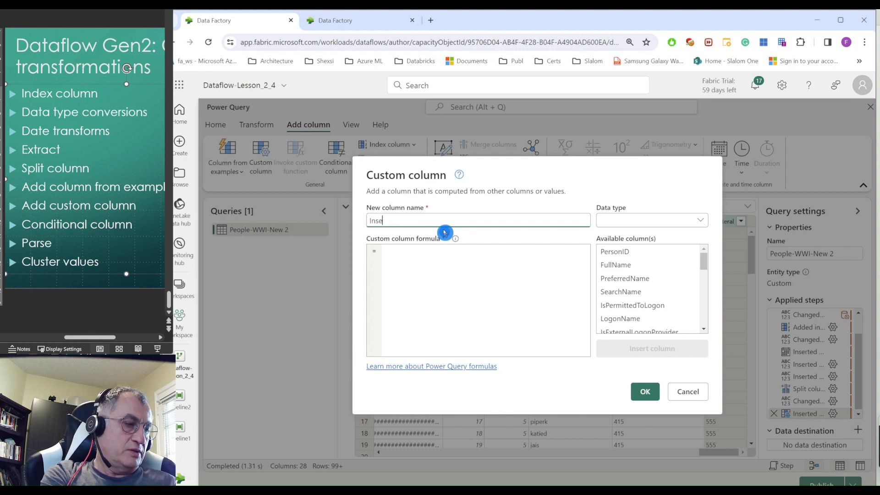
{"action": "type", "text": "rt"}
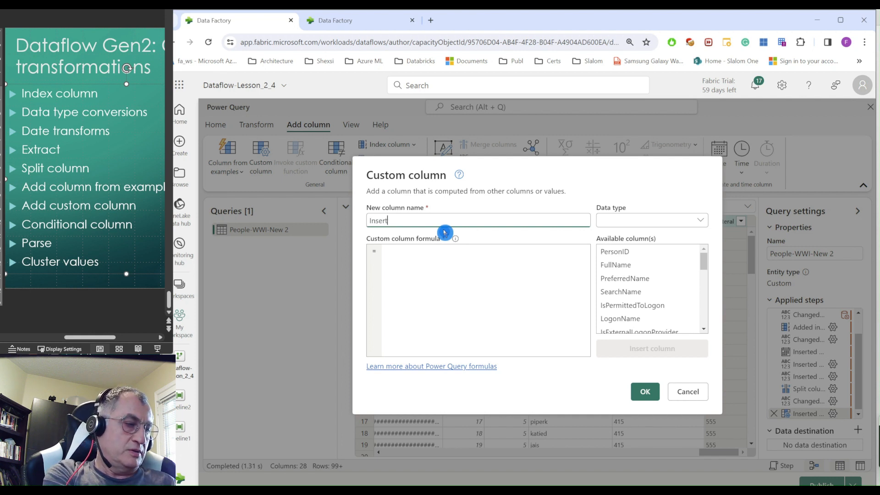
{"action": "type", "text": "Datet"}
{"action": "key", "text": "BackSpace"}
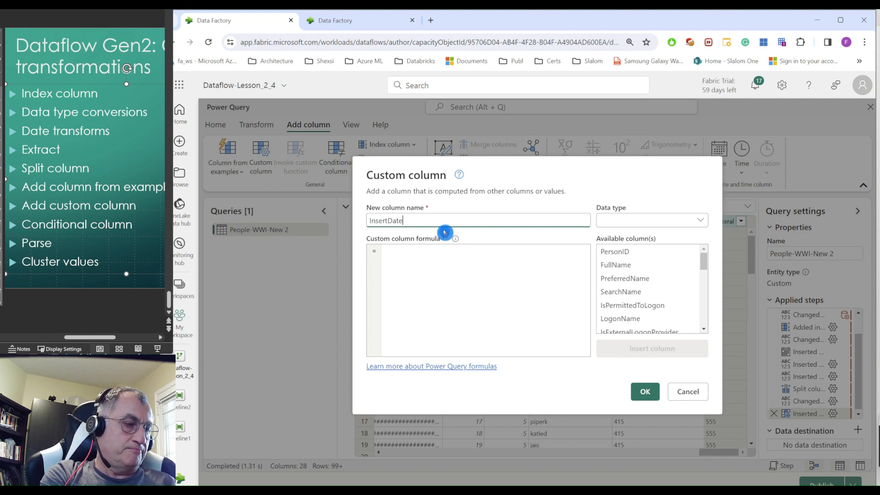
{"action": "type", "text": "Time"}
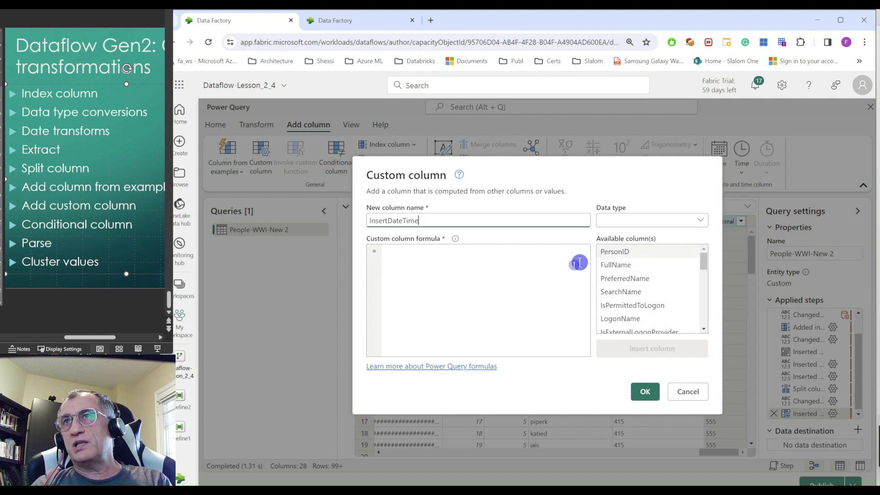
Create the InsertDateTime column with the formula DateTime.LocalNow() and view one cell's full value.
{"action": "left_click", "coordinate": [389, 253]}
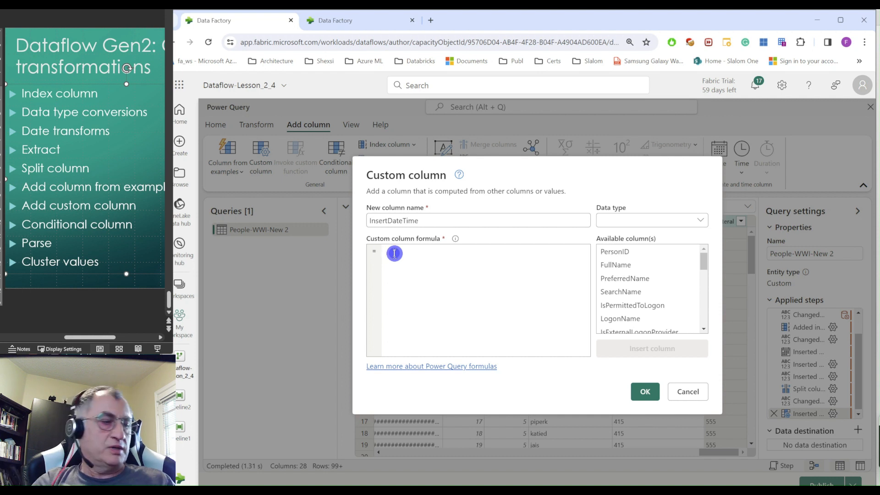
{"action": "type", "text": "Date"}
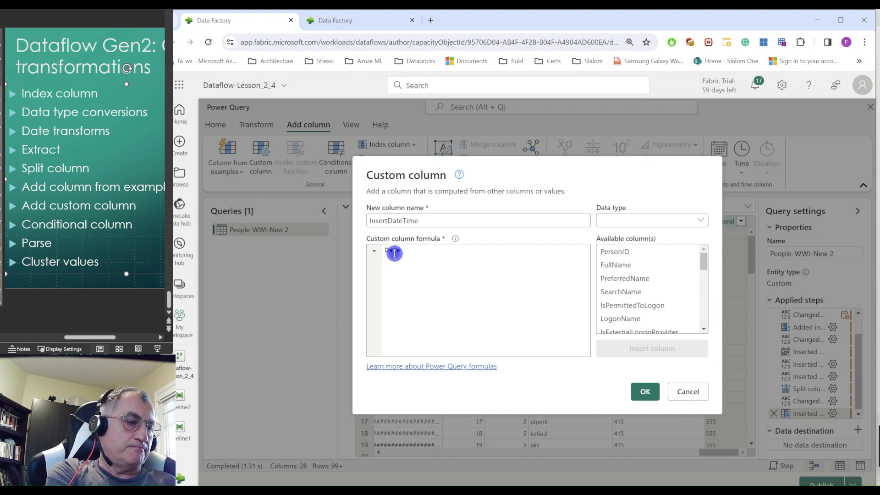
{"action": "type", "text": "Time"}
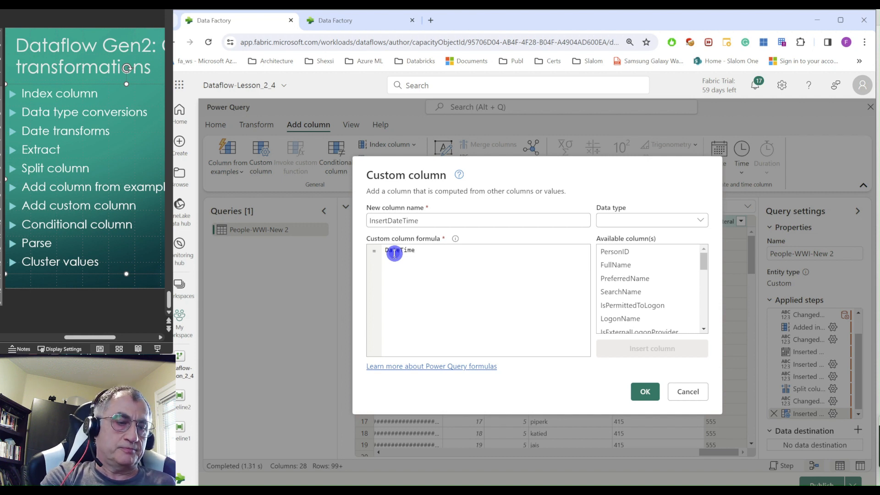
{"action": "type", "text": ".Loca"}
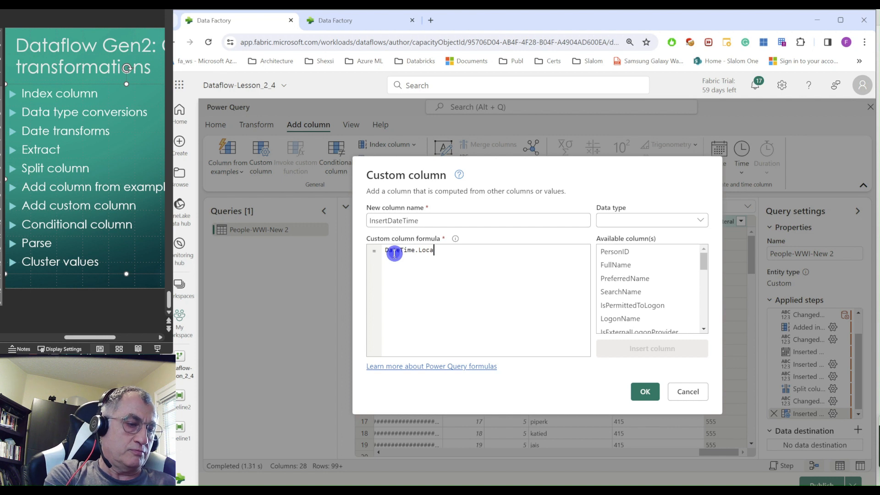
{"action": "type", "text": "lN"}
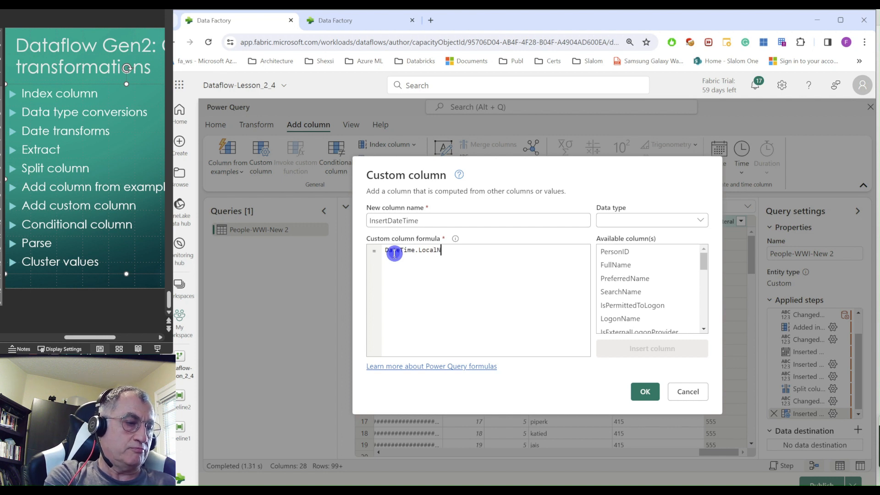
{"action": "type", "text": "ow()"}
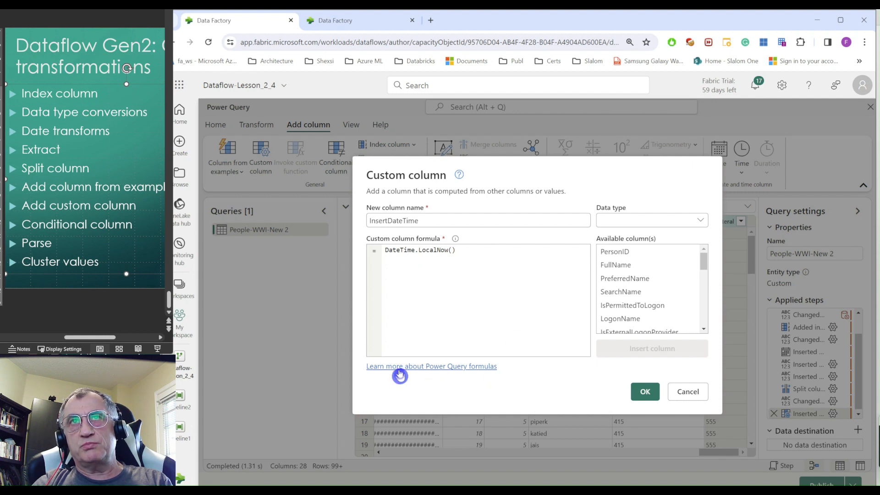
{"action": "left_click", "coordinate": [646, 392]}
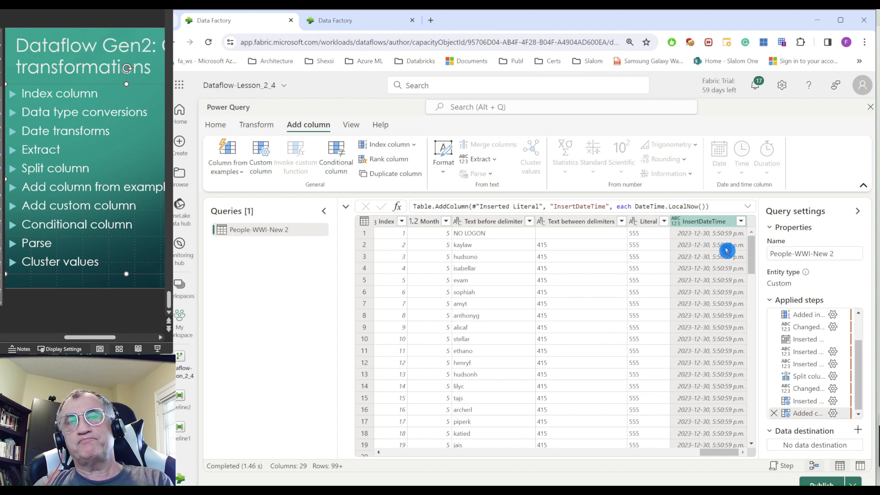
{"action": "left_click", "coordinate": [729, 280]}
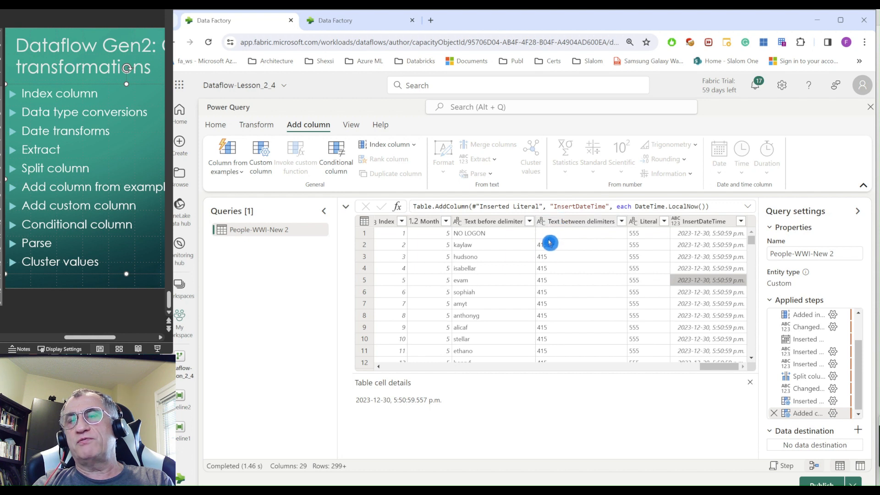
Rename the "Text between delimiters" column as "Area code".
{"action": "left_click", "coordinate": [570, 226]}
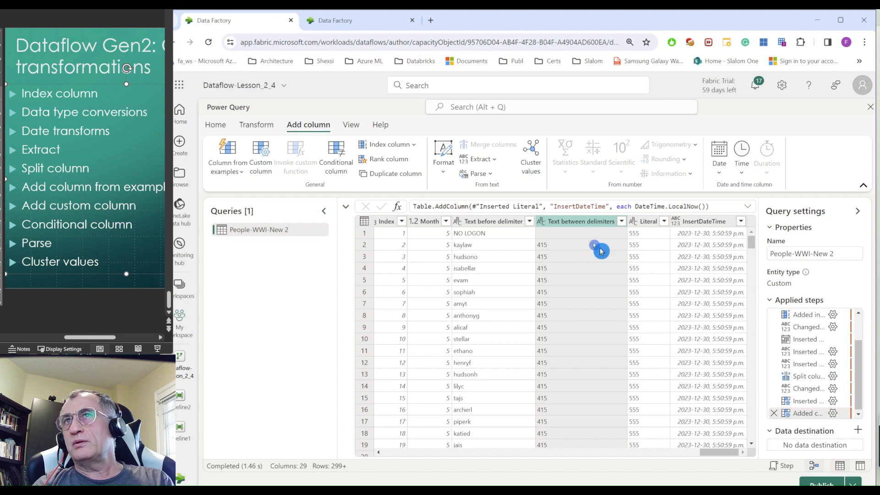
{"action": "double_click", "coordinate": [584, 222]}
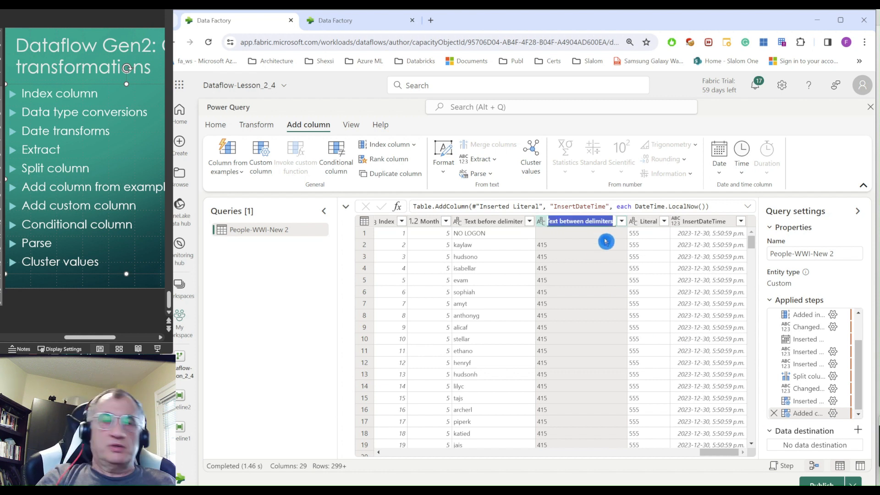
{"action": "type", "text": "Area code"}
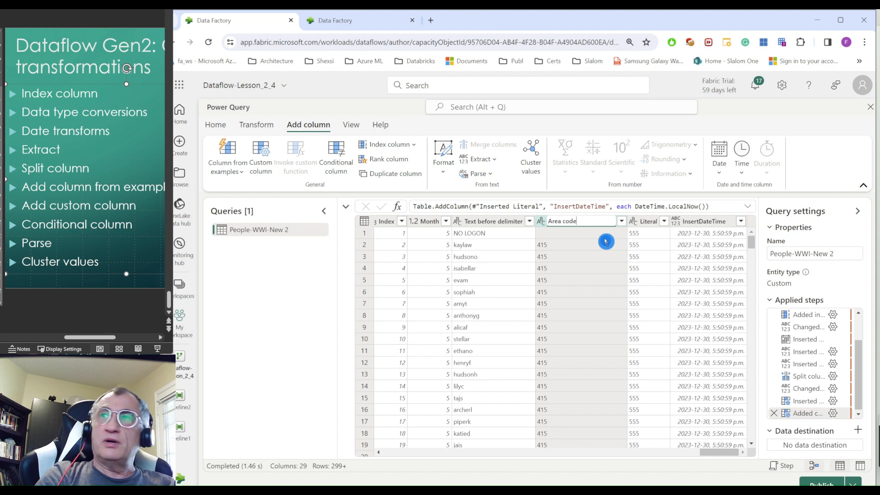
{"action": "key", "text": "Escape"}
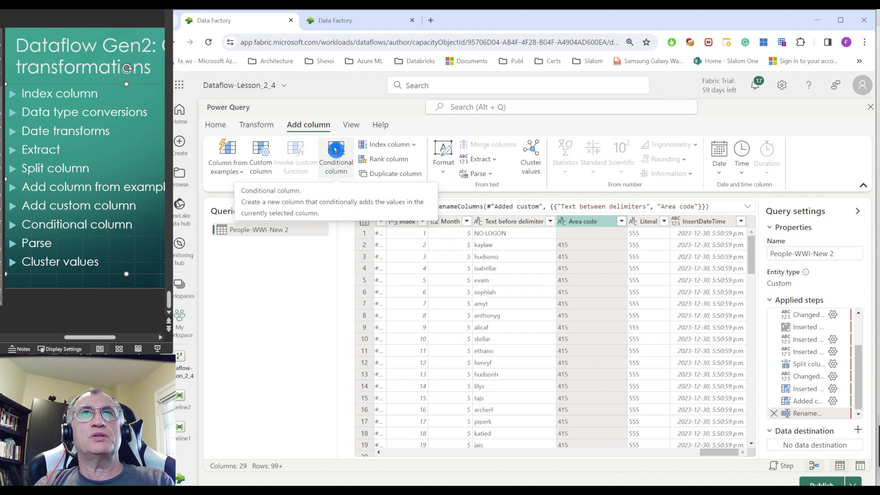
Start a conditional column named City whose first clause outputs Seattle when Area code equals 415.
{"action": "left_click", "coordinate": [335, 150]}
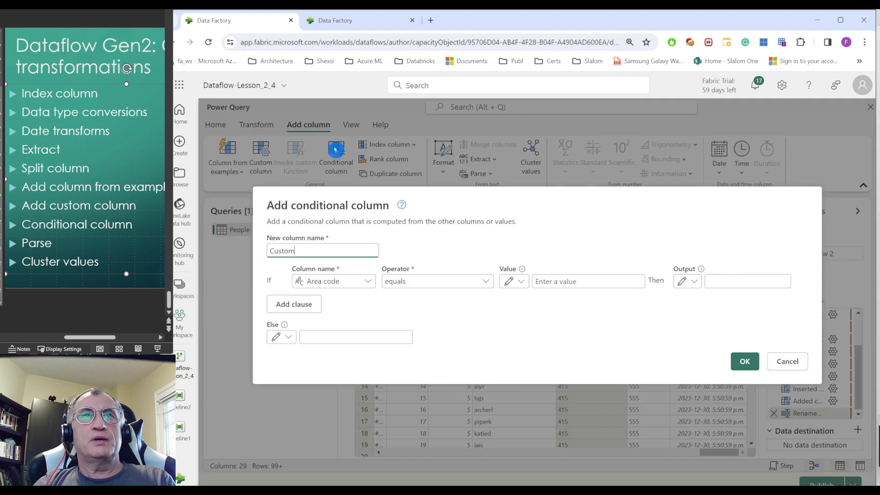
{"action": "left_click_drag", "start_coordinate": [310, 252], "coordinate": [255, 250]}
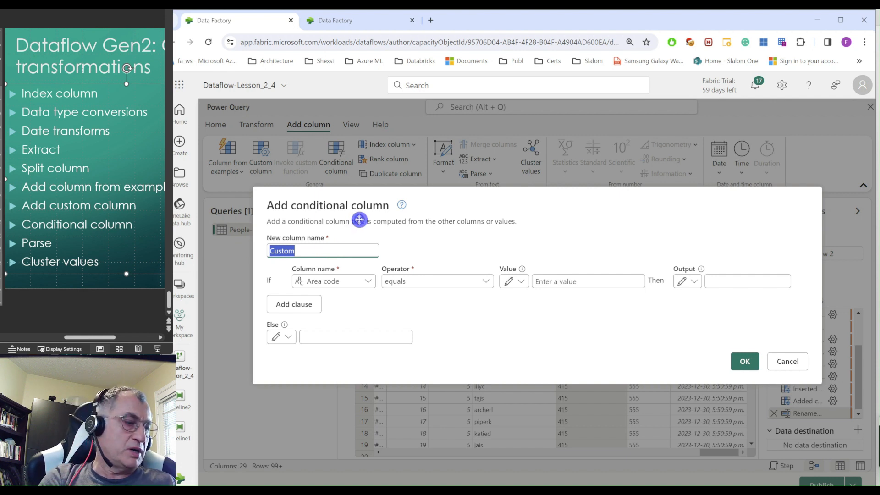
{"action": "type", "text": "City"}
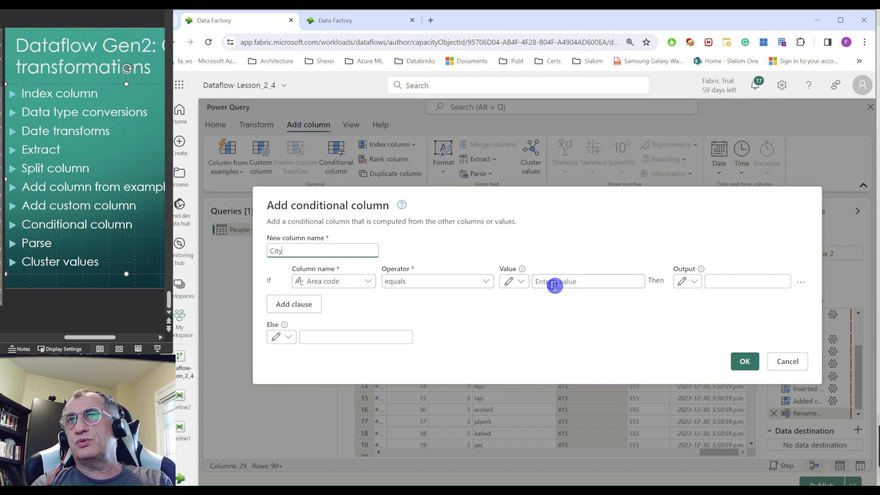
{"action": "left_click", "coordinate": [485, 286]}
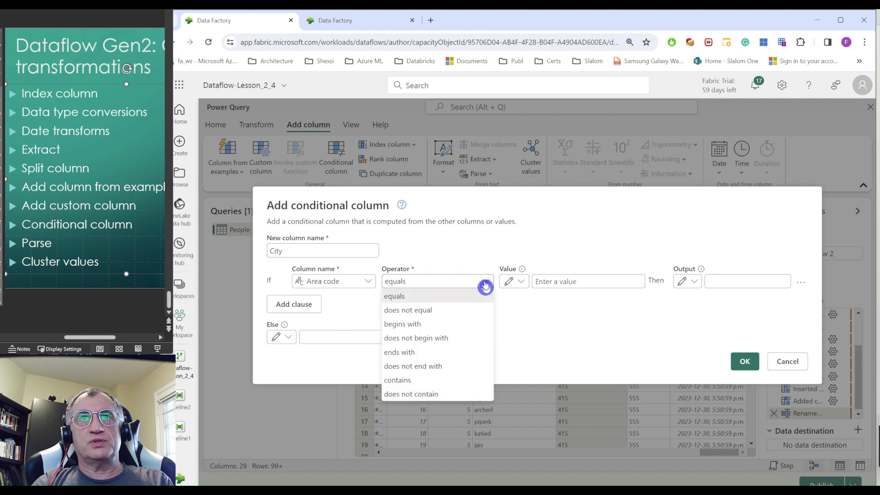
{"action": "left_click", "coordinate": [485, 286]}
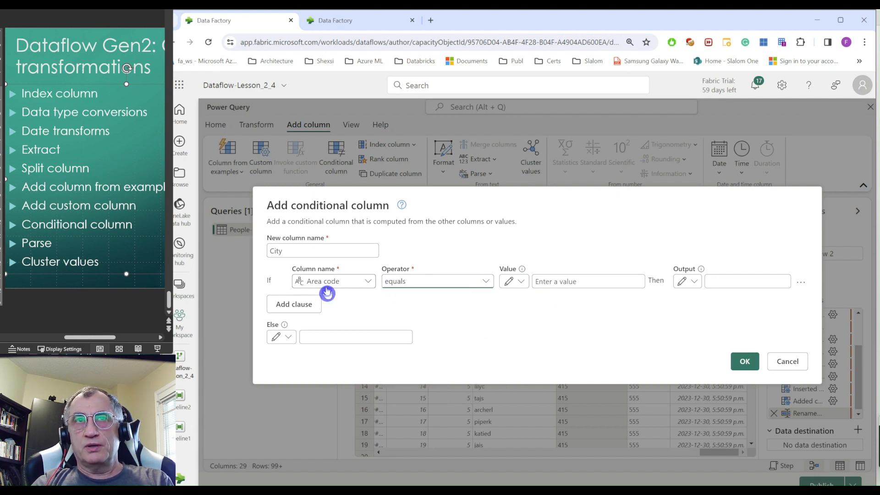
{"action": "left_click", "coordinate": [556, 282]}
{"action": "type", "text": "415"}
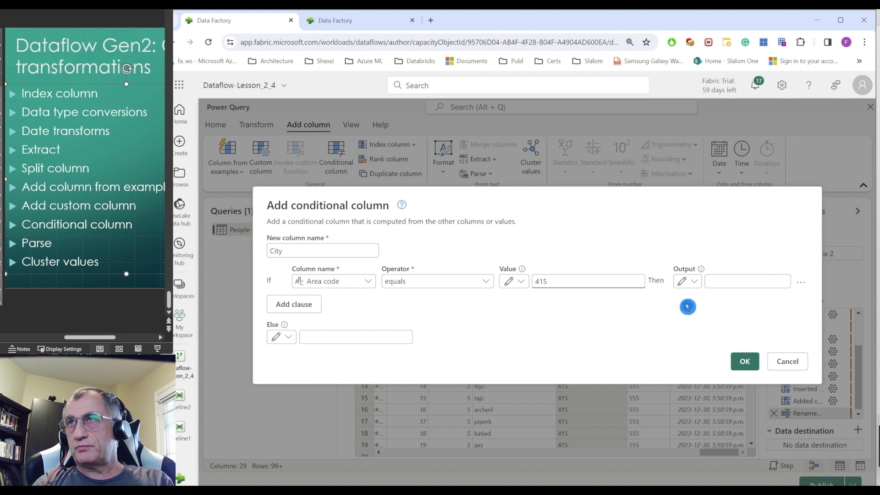
{"action": "left_click", "coordinate": [712, 285]}
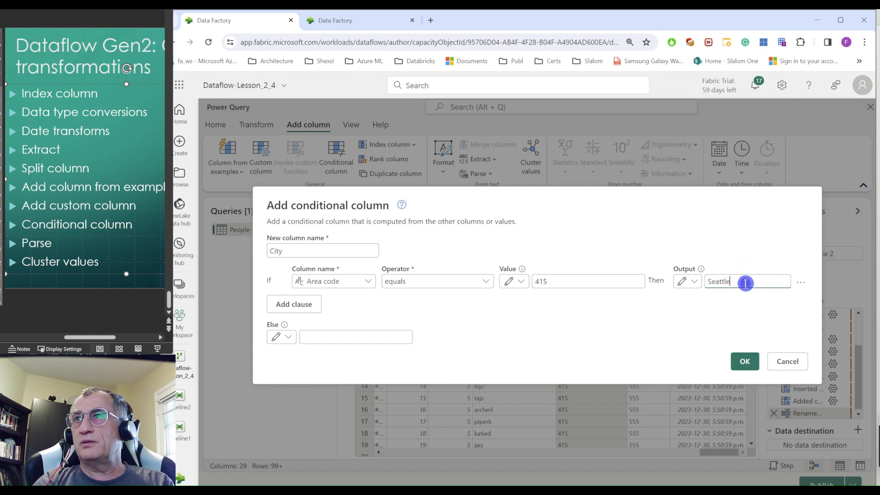
Add an else-if clause to the City column that outputs Washington when Area code equals 218.
{"action": "left_click", "coordinate": [307, 306]}
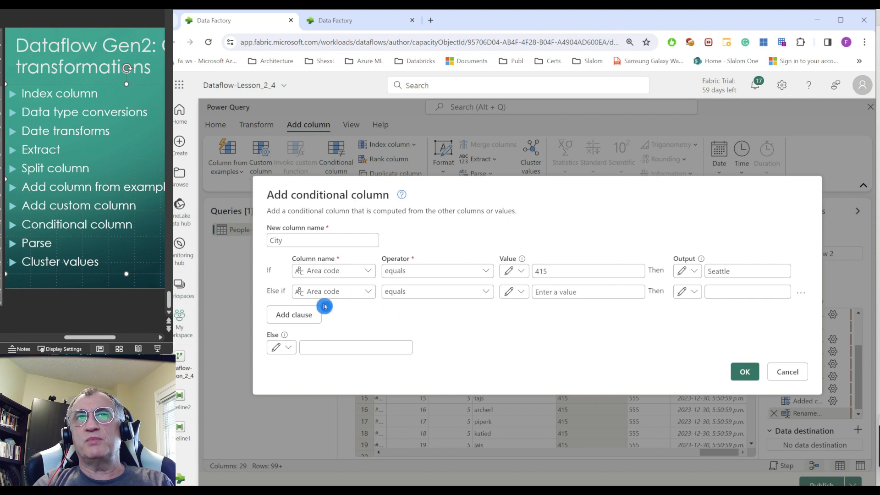
{"action": "left_click", "coordinate": [582, 293]}
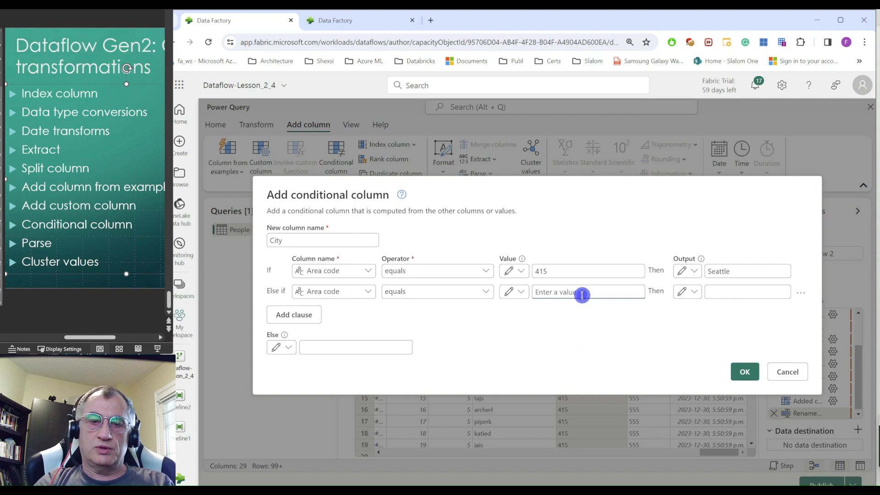
{"action": "type", "text": "218"}
{"action": "left_click", "coordinate": [724, 290]}
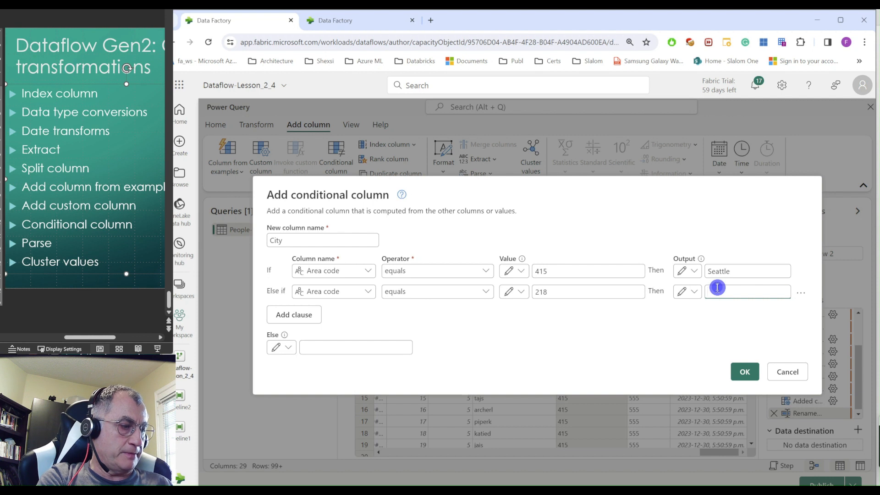
{"action": "type", "text": "Wash"}
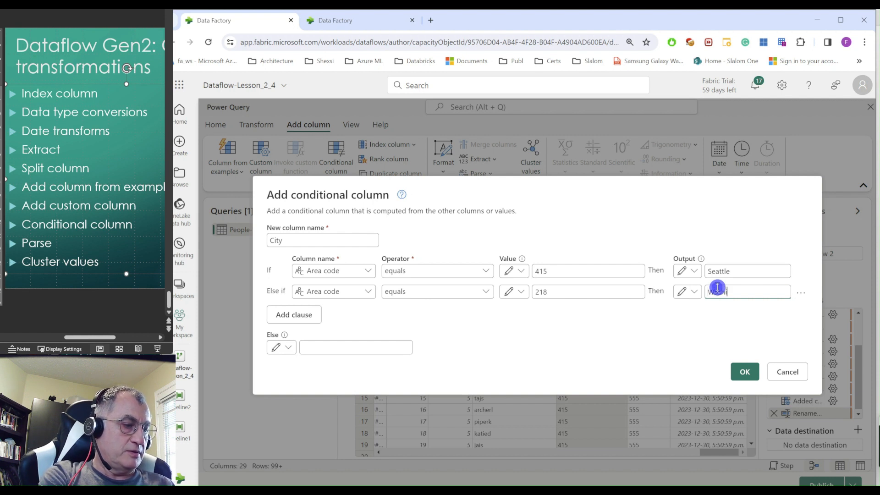
{"action": "type", "text": "ingtomn"}
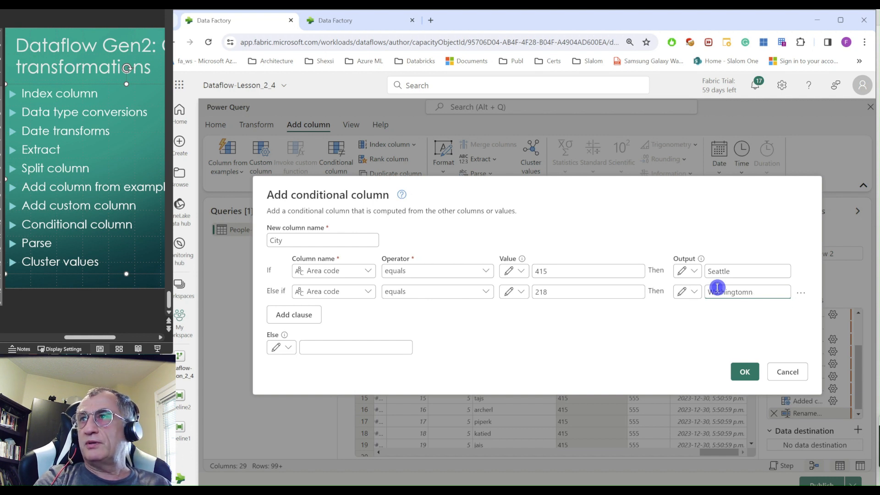
{"action": "key", "text": "Left"}
{"action": "key", "text": "Left"}
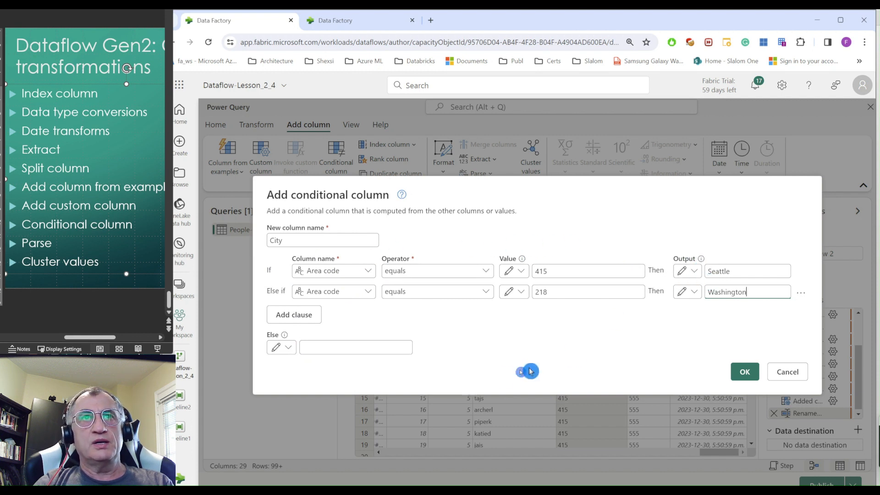
Set the else output to Unknown city, create the City column and check its values in further rows.
{"action": "left_click", "coordinate": [310, 352]}
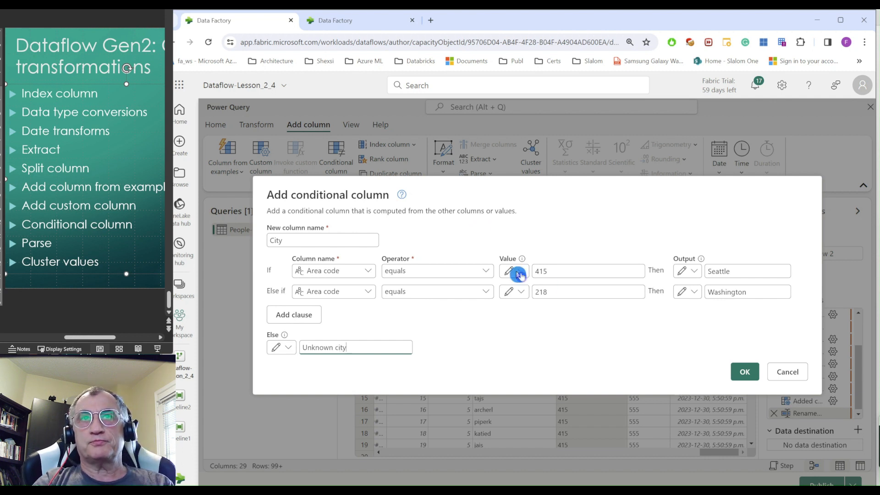
{"action": "left_click", "coordinate": [743, 373]}
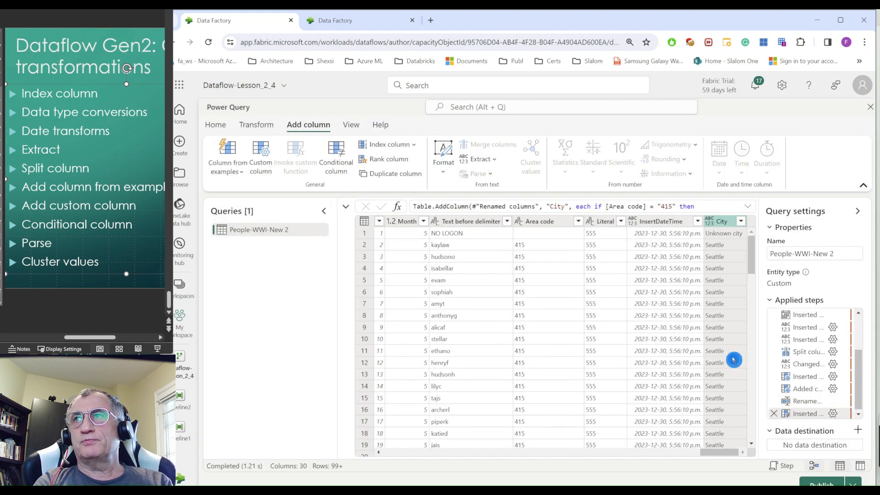
{"action": "scroll", "coordinate": [483, 434], "scroll_direction": "down", "scroll_amount": 10}
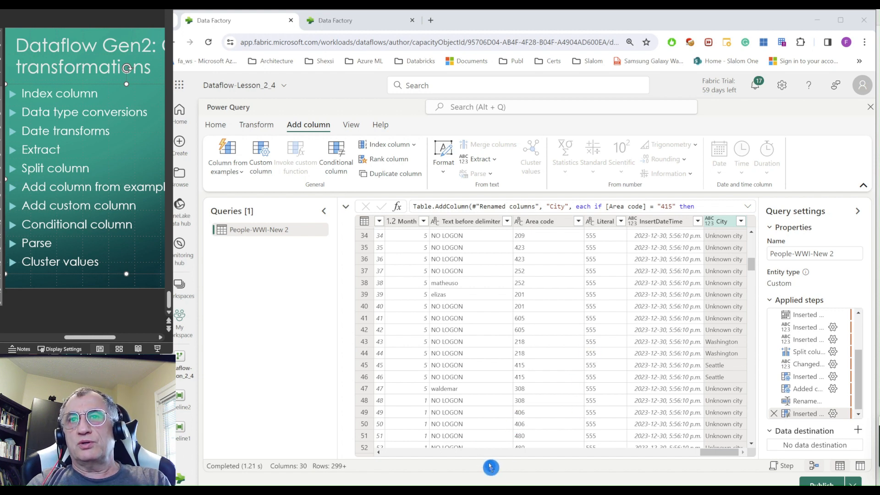
Add a new column that parses the UserPreferences column as JSON.
{"action": "left_click", "coordinate": [392, 453]}
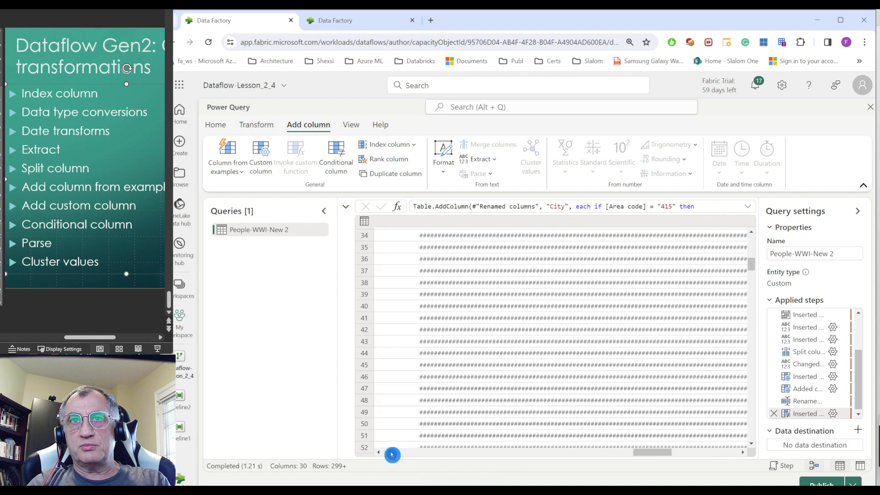
{"action": "left_click", "coordinate": [392, 453]}
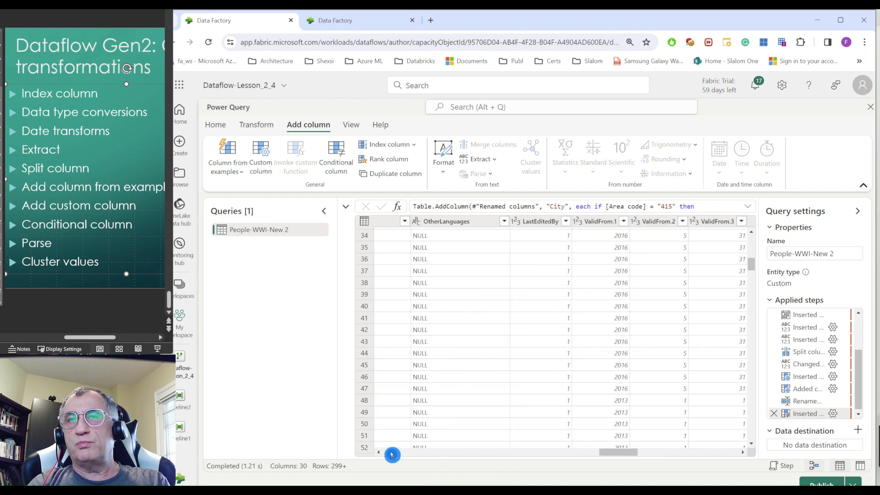
{"action": "left_click", "coordinate": [392, 455]}
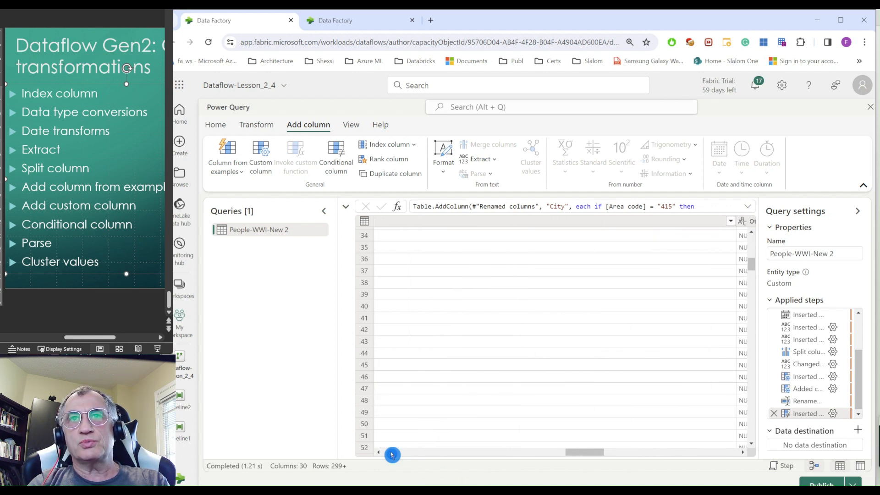
{"action": "left_click", "coordinate": [392, 455]}
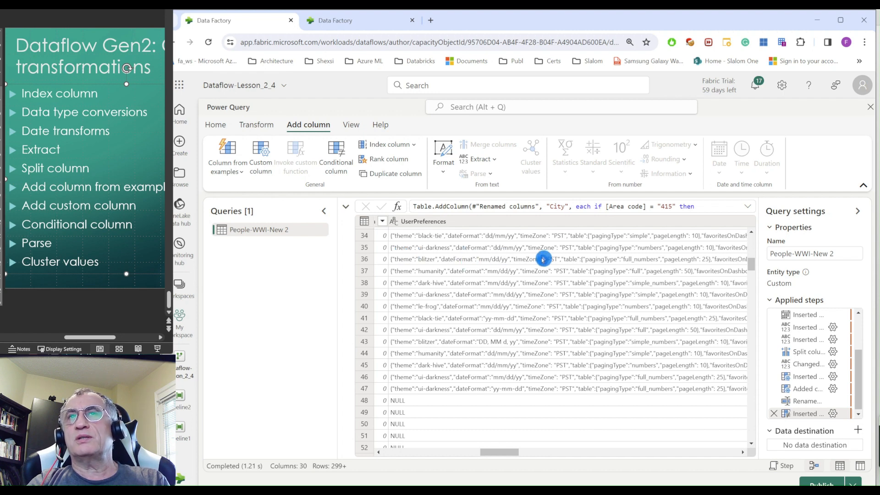
{"action": "left_click", "coordinate": [478, 225]}
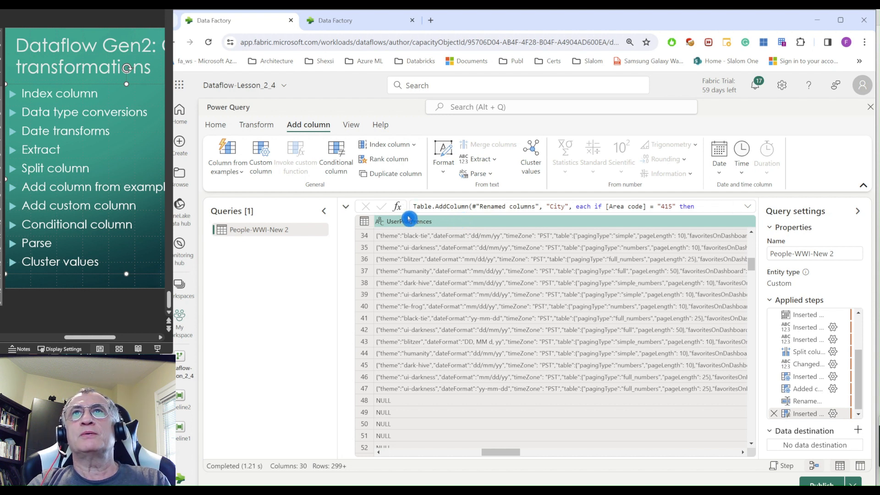
{"action": "left_click", "coordinate": [492, 175]}
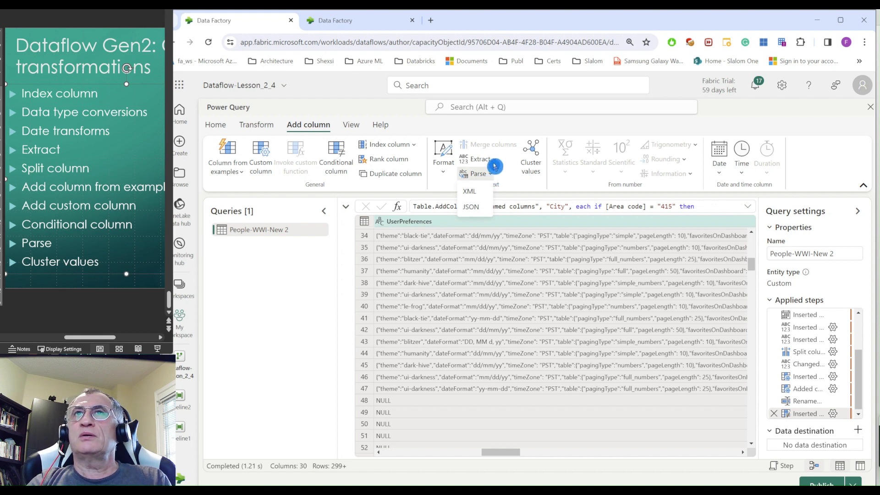
{"action": "left_click", "coordinate": [476, 208]}
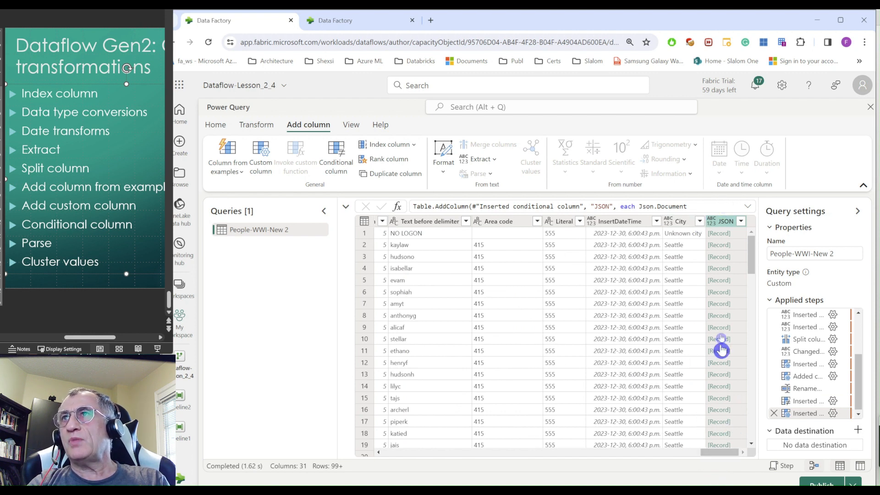
Open the first row's record in the JSON column to view its fields, and return to the Inserted JSON step.
{"action": "left_click", "coordinate": [722, 234]}
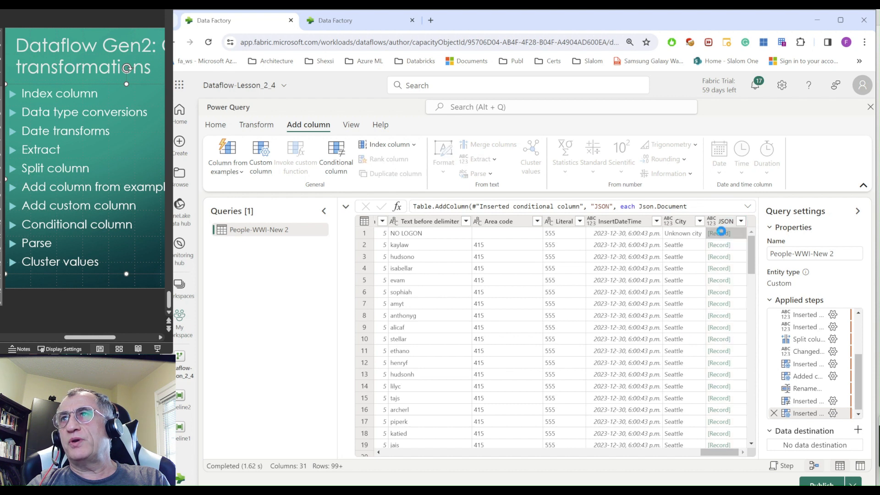
{"action": "left_click", "coordinate": [721, 233]}
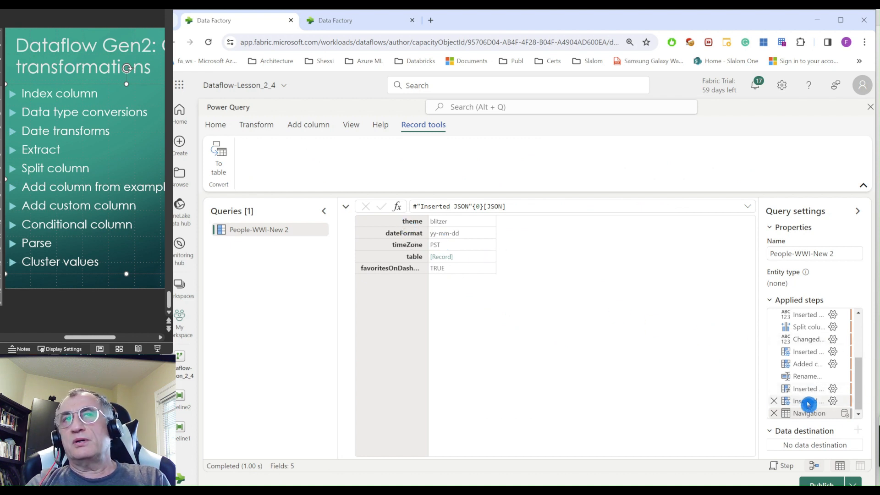
{"action": "mouse_move", "coordinate": [809, 403]}
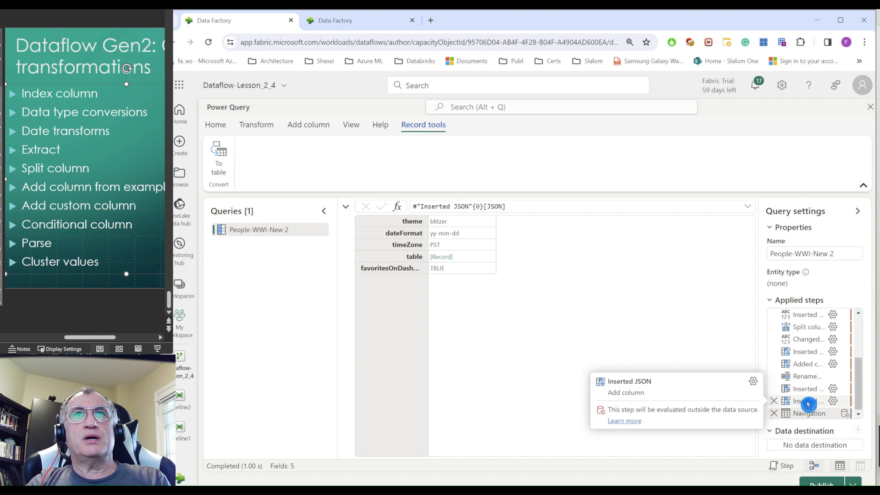
{"action": "left_click", "coordinate": [808, 403]}
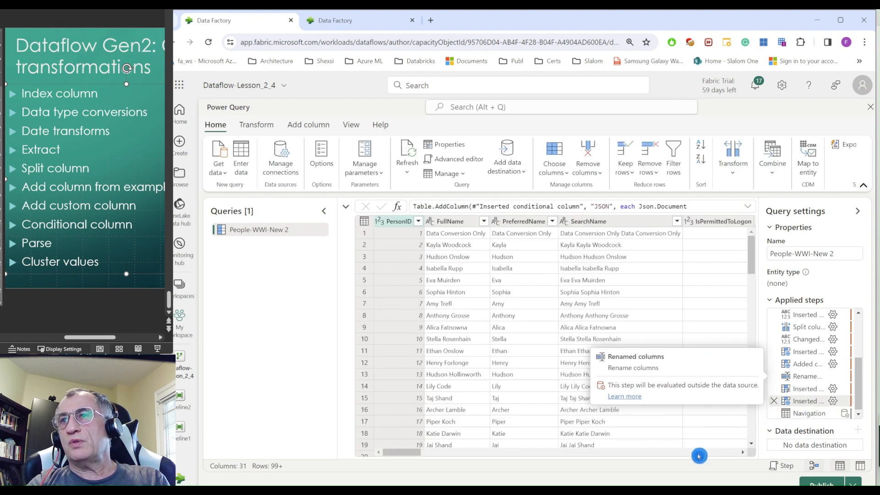
Insert a custom column step following the JSON column step and name the new column Theme.
{"action": "left_click", "coordinate": [730, 453]}
{"action": "left_click", "coordinate": [730, 454]}
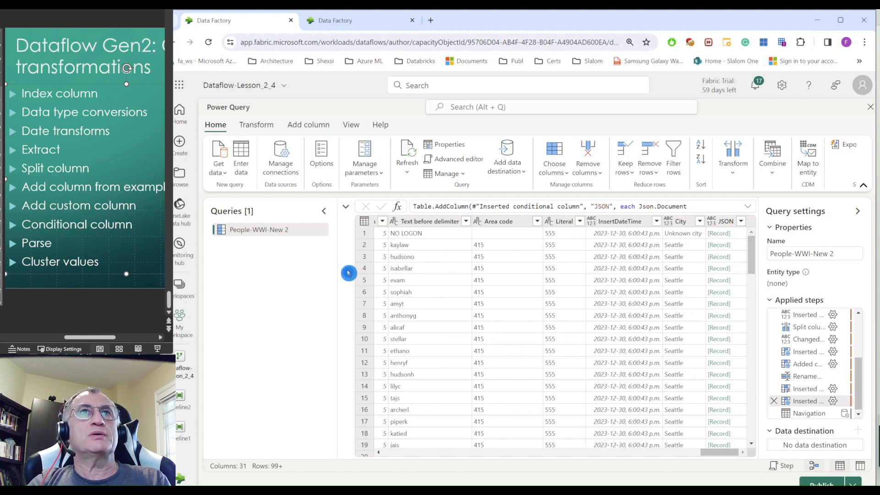
{"action": "left_click", "coordinate": [722, 221]}
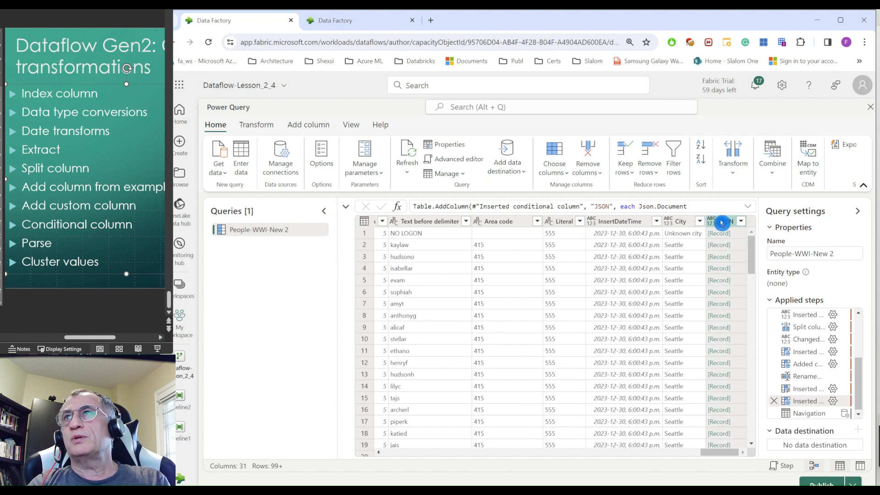
{"action": "left_click", "coordinate": [297, 130]}
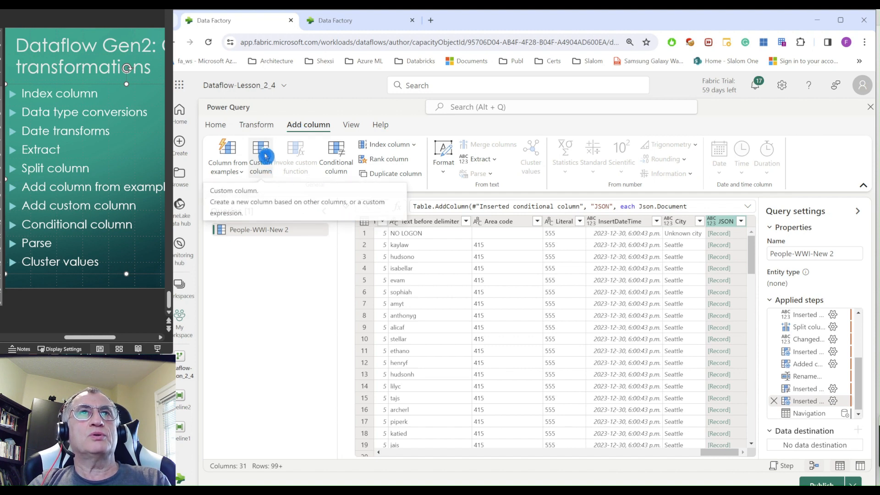
{"action": "left_click", "coordinate": [266, 157]}
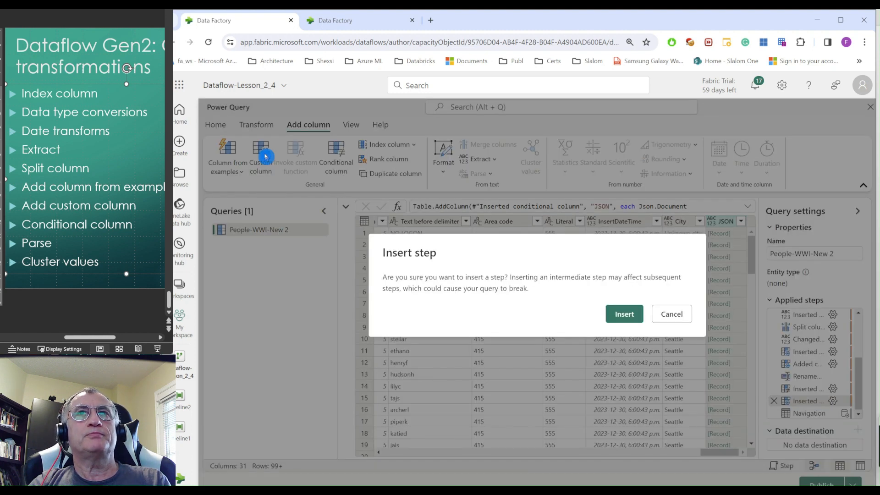
{"action": "left_click", "coordinate": [627, 315]}
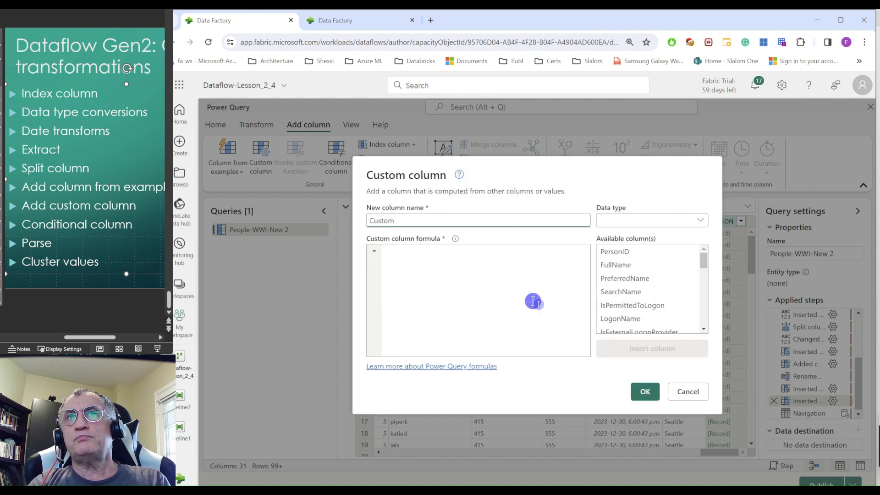
{"action": "double_click", "coordinate": [429, 222]}
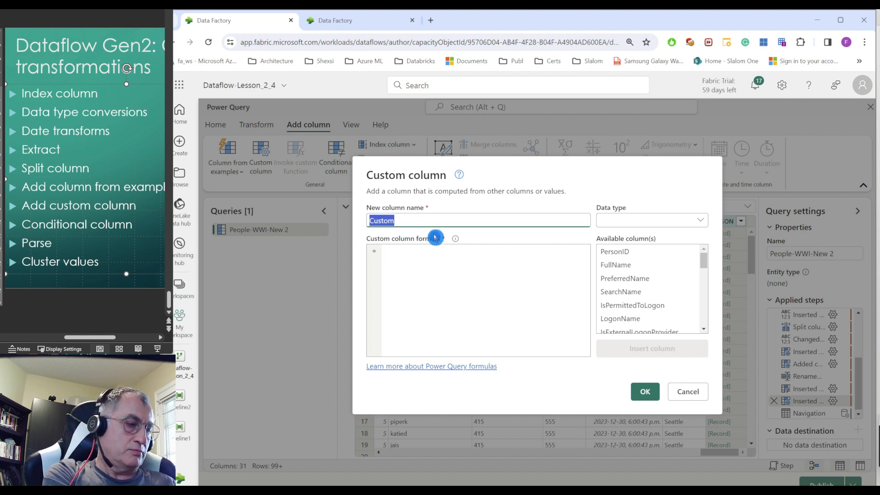
{"action": "type", "text": "Theme"}
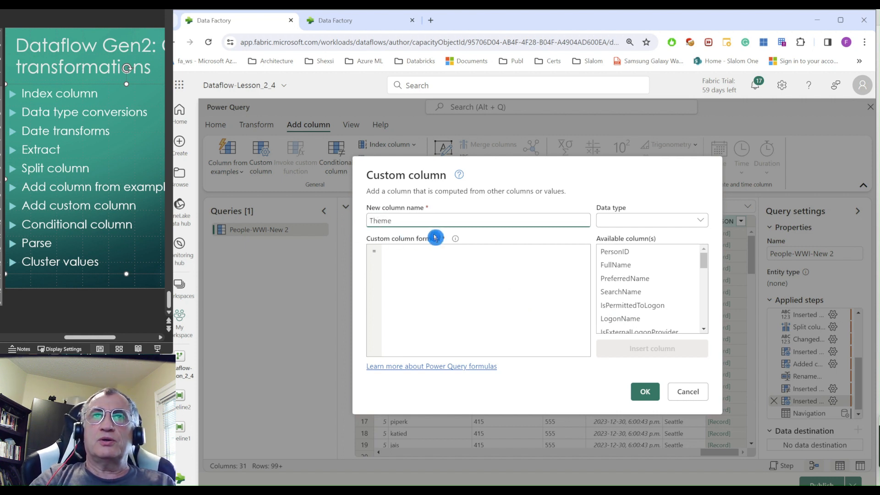
Begin the Theme column's formula with the Record.Field function and its opening parenthesis.
{"action": "left_click", "coordinate": [402, 255]}
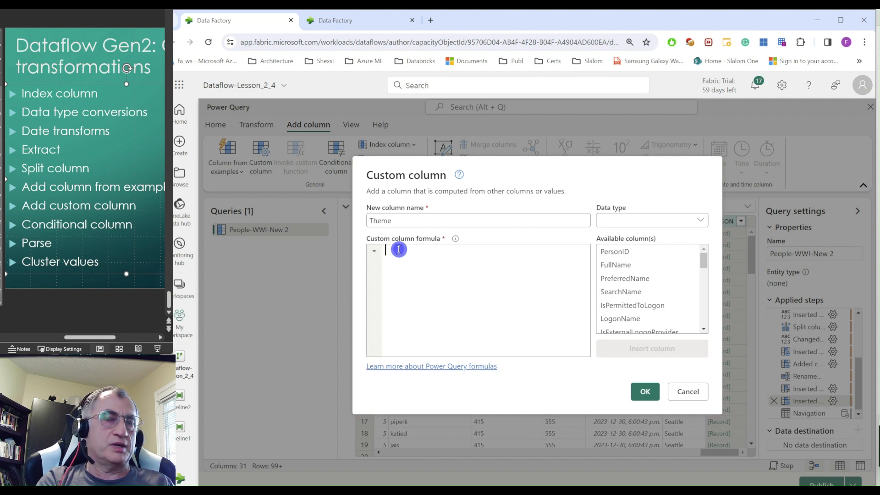
{"action": "type", "text": "Rec"}
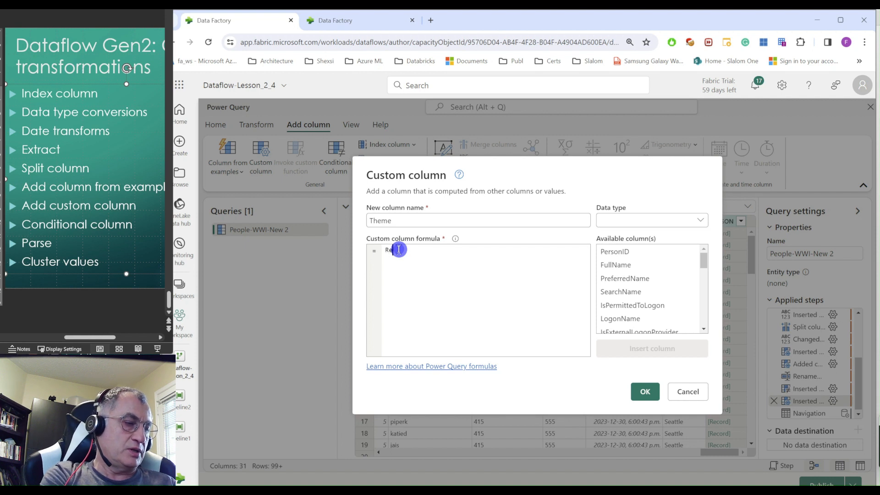
{"action": "type", "text": "o"}
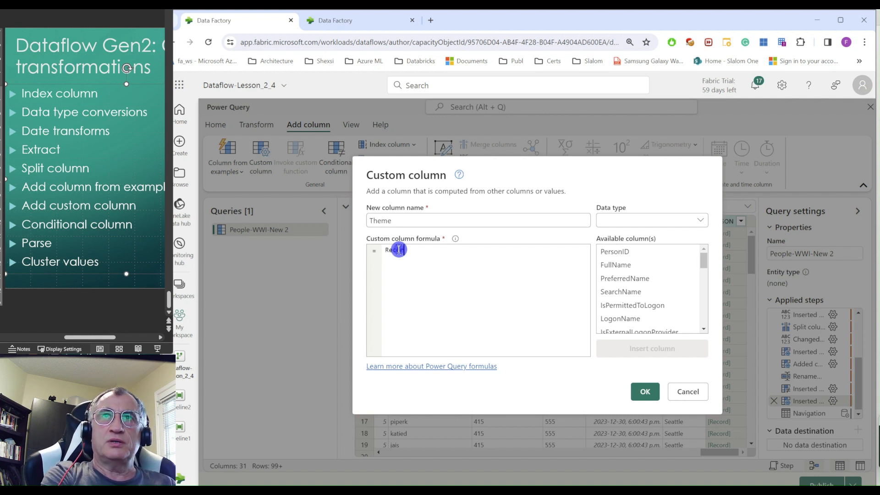
{"action": "type", "text": "rd"}
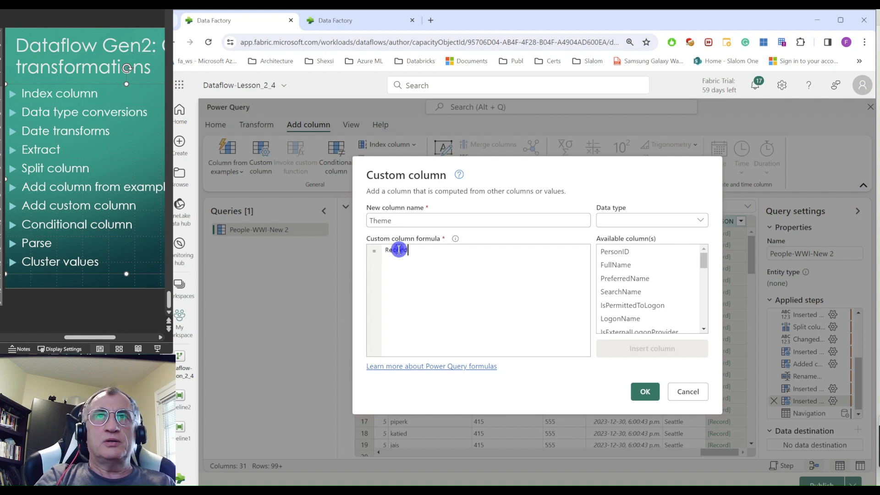
{"action": "type", "text": ".File"}
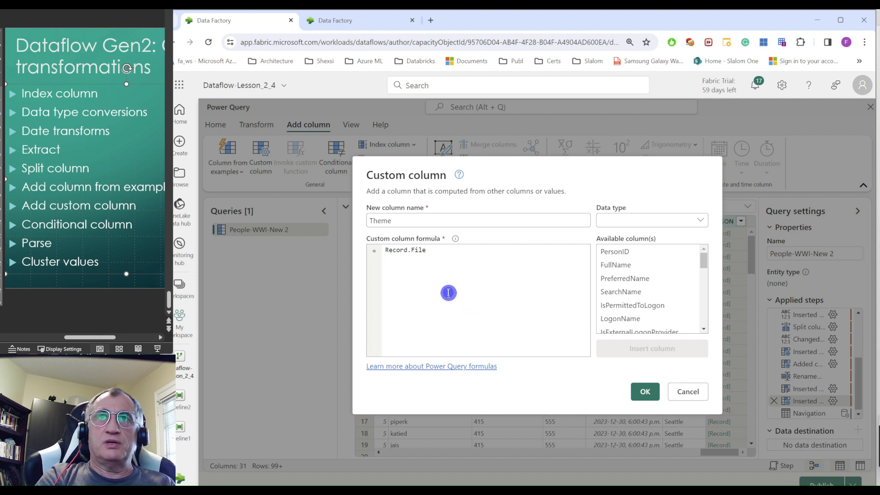
{"action": "key", "text": "BackSpace"}
{"action": "type", "text": "d.Fi"}
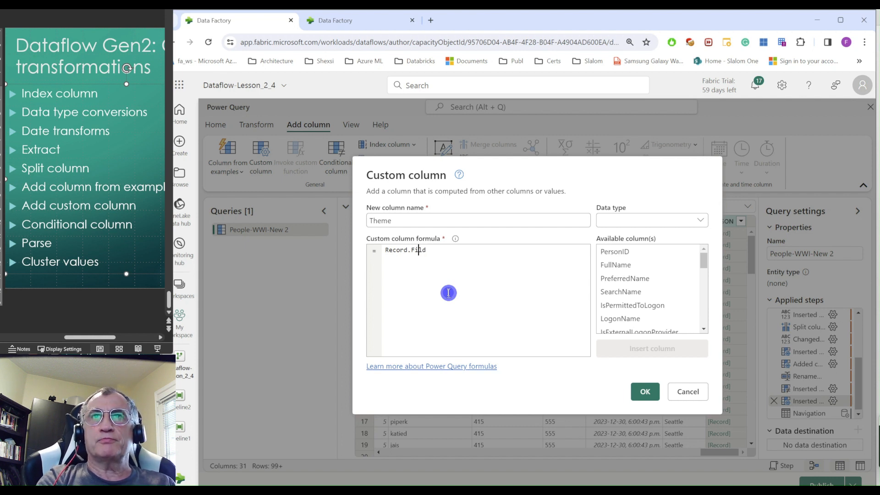
{"action": "type", "text": "e"}
{"action": "key", "text": "End"}
{"action": "type", "text": "("}
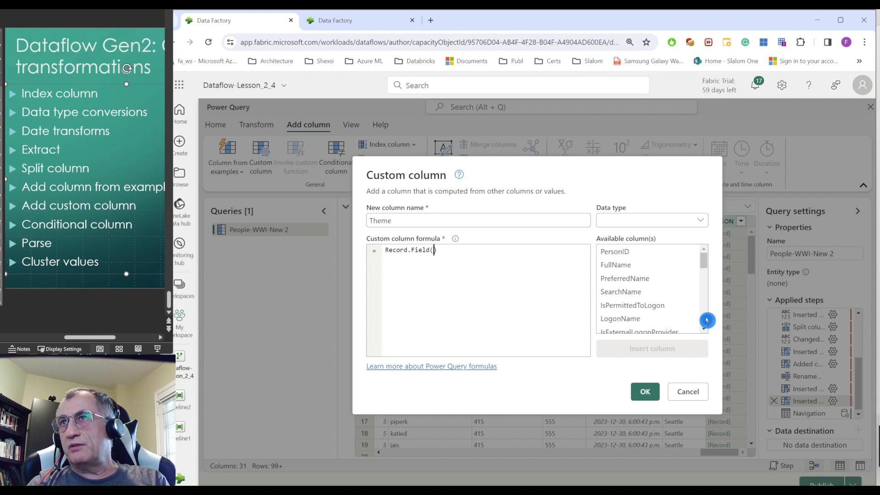
Complete the formula as Record.Field([JSON],"theme") and create the Theme column.
{"action": "scroll", "coordinate": [707, 320], "scroll_direction": "down", "scroll_amount": 2}
{"action": "scroll", "coordinate": [707, 321], "scroll_direction": "down", "scroll_amount": 5}
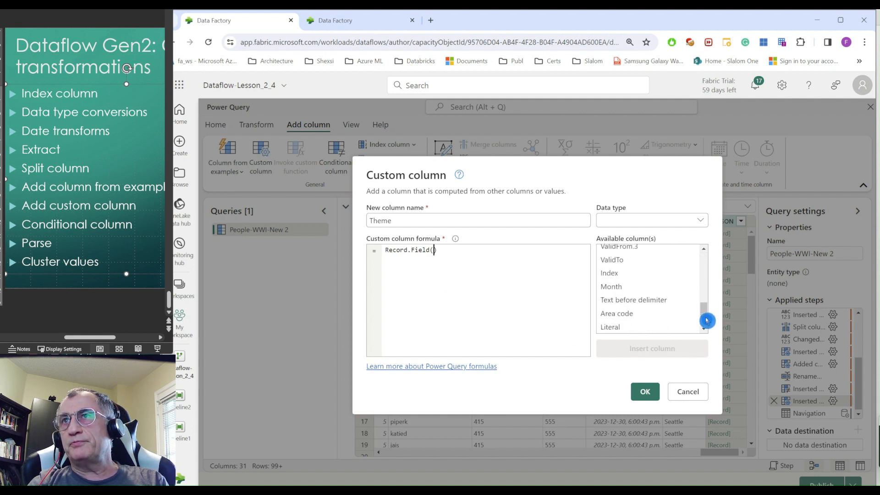
{"action": "scroll", "coordinate": [707, 326], "scroll_direction": "down", "scroll_amount": 1}
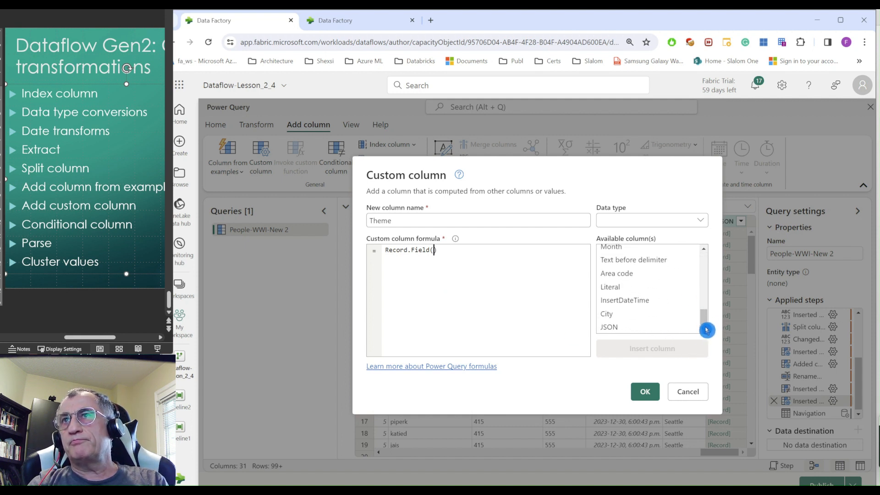
{"action": "left_click", "coordinate": [622, 327]}
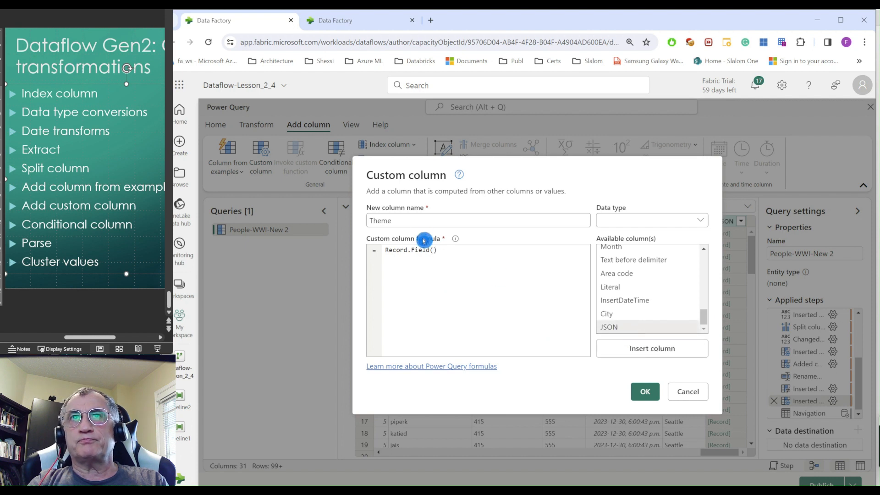
{"action": "left_click", "coordinate": [435, 250]}
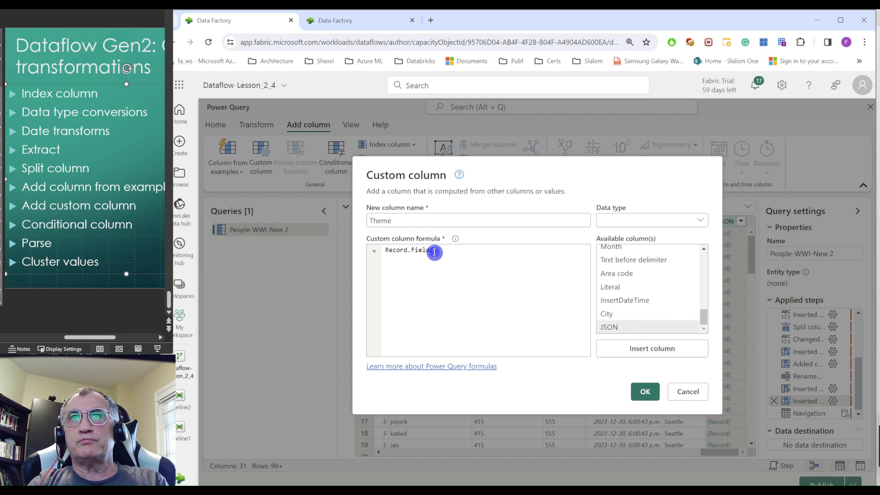
{"action": "double_click", "coordinate": [618, 331]}
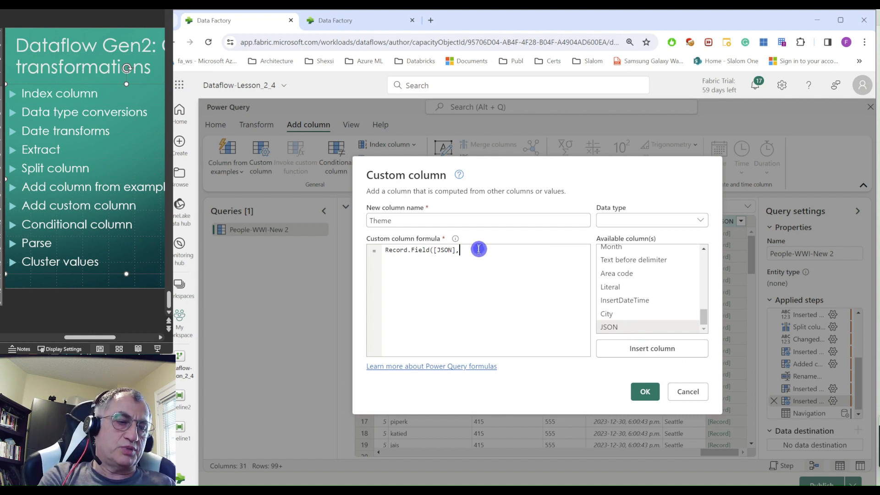
{"action": "type", "text": ",\""}
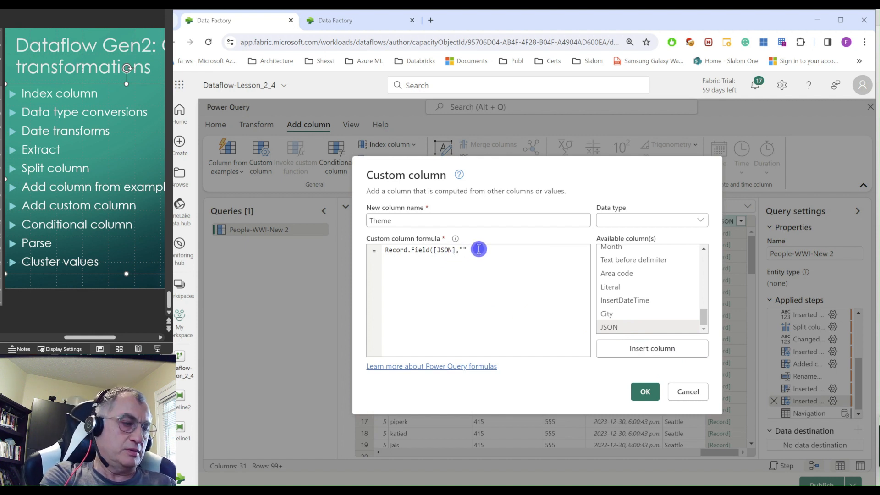
{"action": "type", "text": "theme\""}
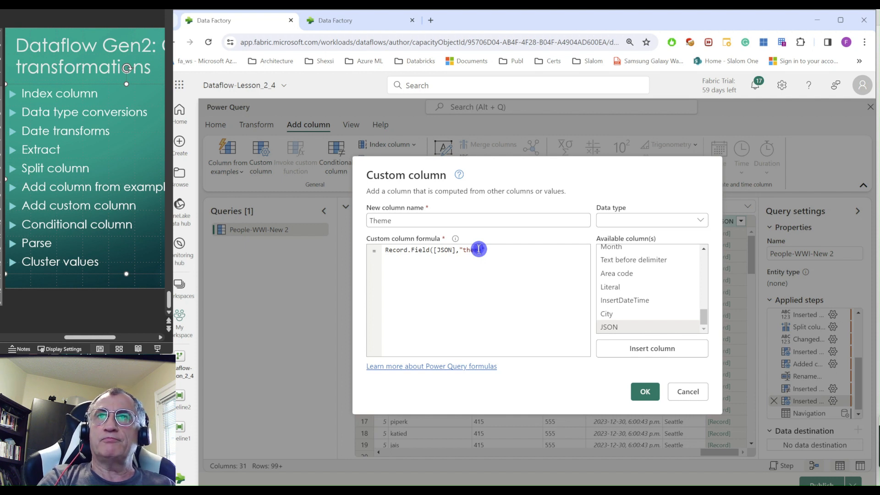
{"action": "type", "text": ")"}
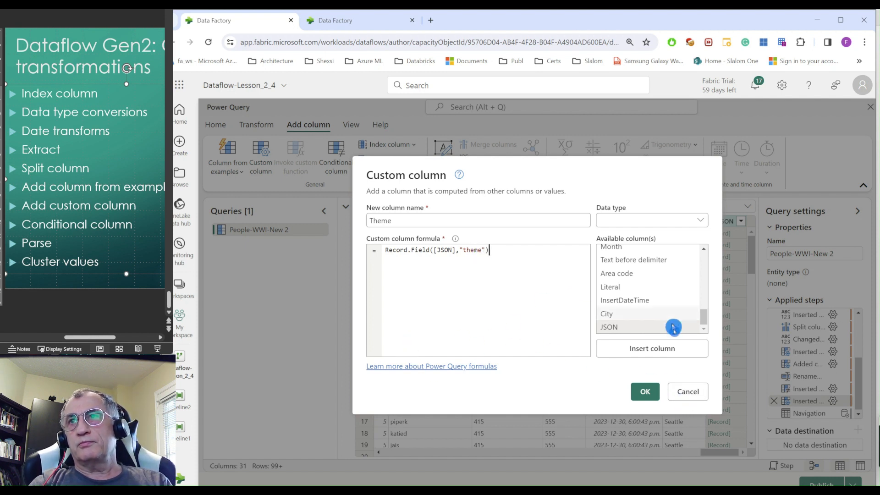
{"action": "left_click", "coordinate": [645, 391]}
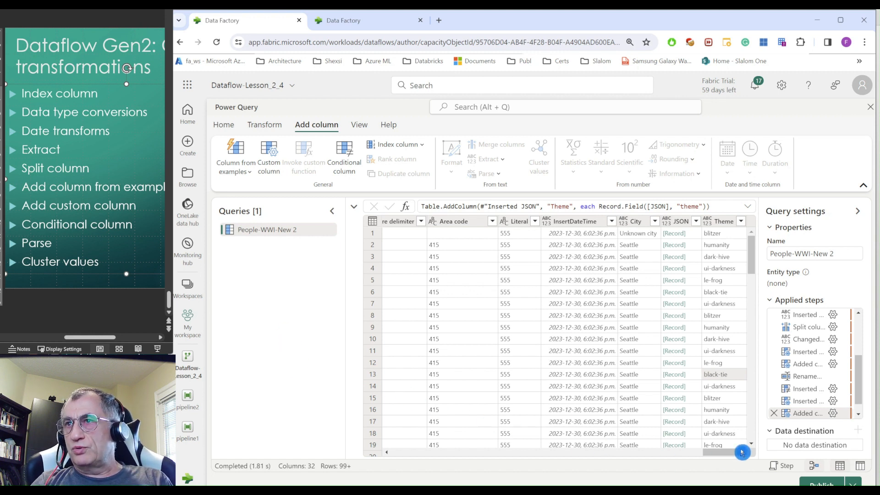
Rename the Text before delimiter column to Username, inserting the rename as a new step.
{"action": "left_click_drag", "start_coordinate": [722, 457], "coordinate": [696, 451]}
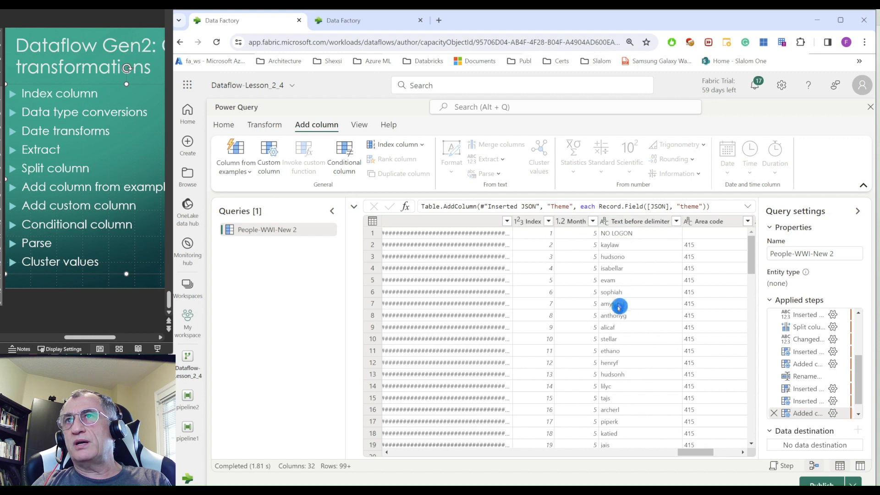
{"action": "left_click", "coordinate": [624, 222]}
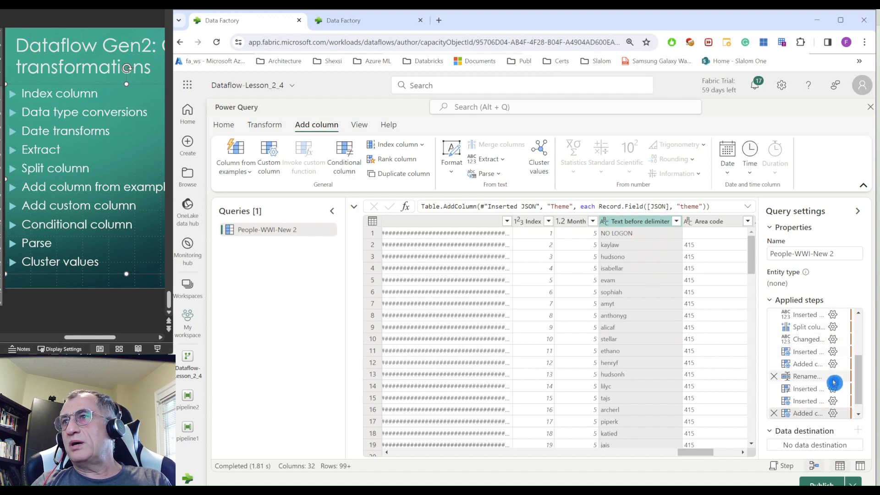
{"action": "double_click", "coordinate": [620, 221]}
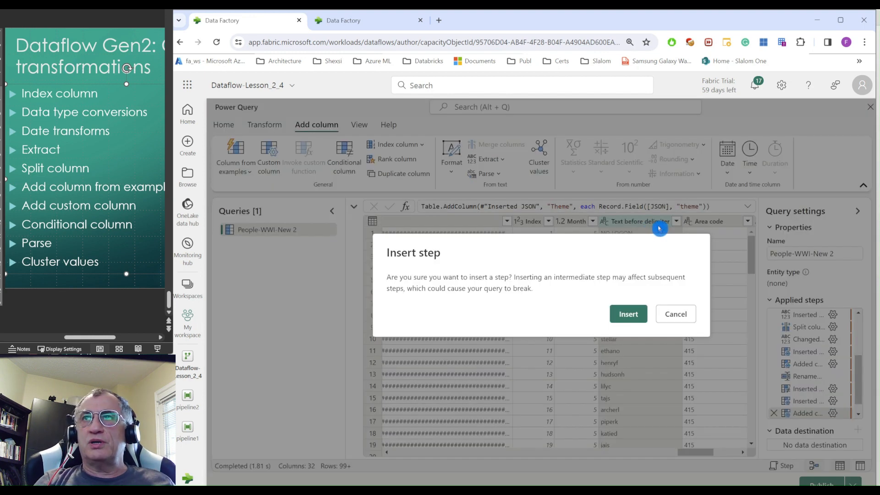
{"action": "left_click", "coordinate": [632, 316]}
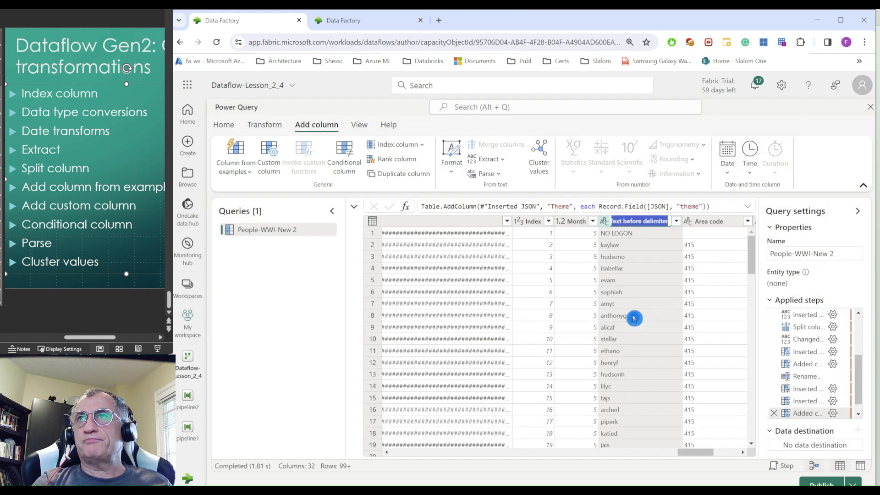
{"action": "type", "text": "Username"}
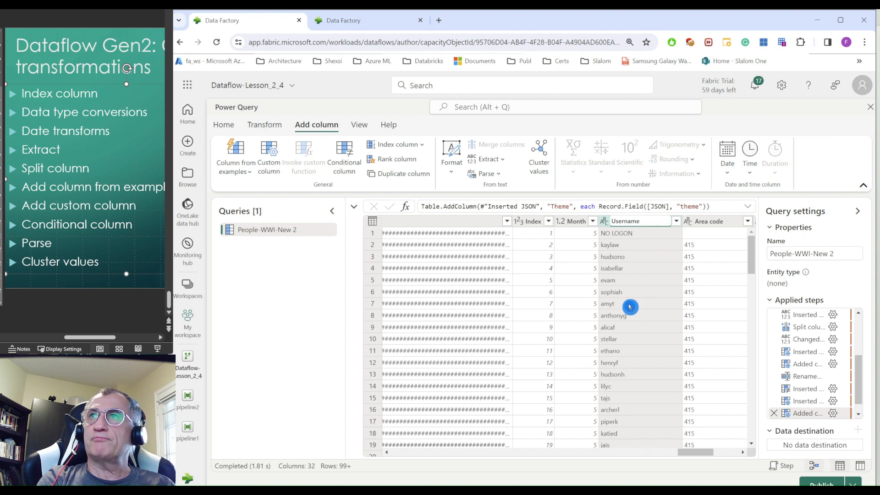
{"action": "left_click", "coordinate": [629, 304]}
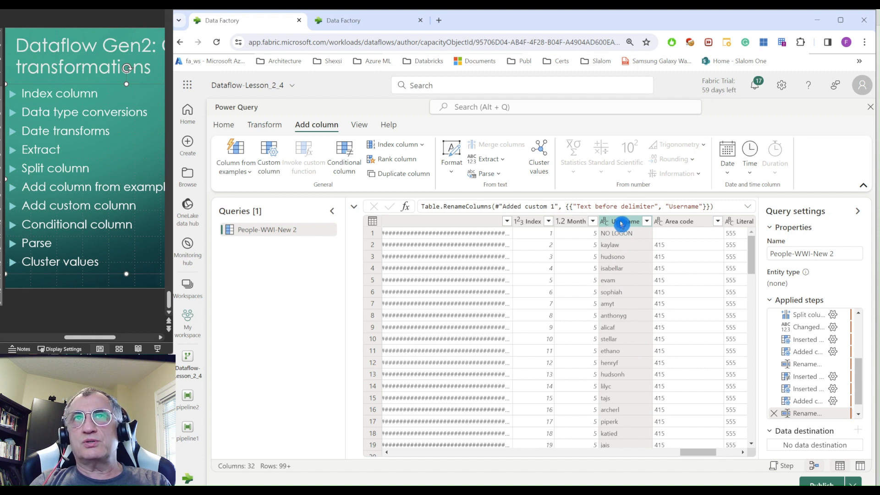
Set up a Cluster values step on the Username column with CleansedUsername as the new column name.
{"action": "left_click", "coordinate": [541, 153]}
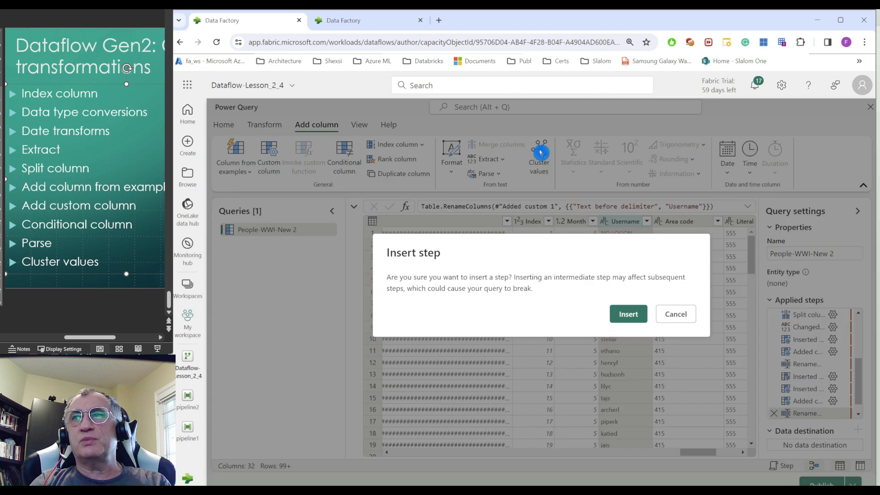
{"action": "left_click", "coordinate": [625, 317]}
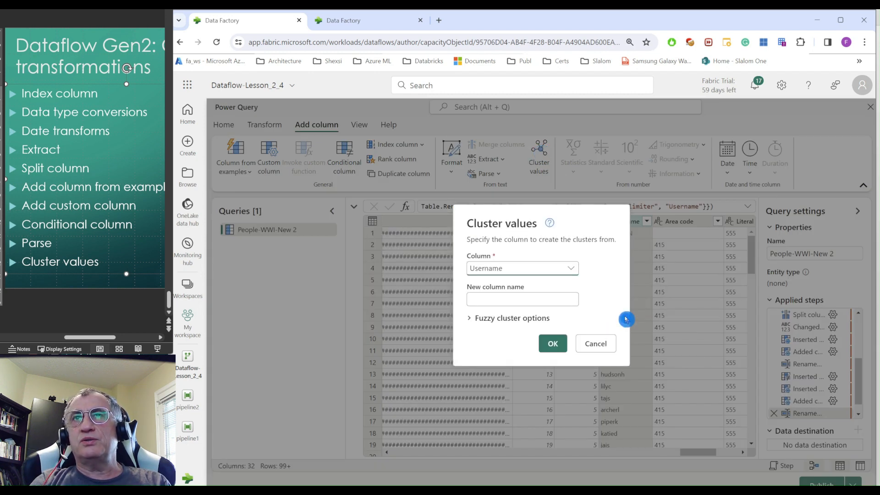
{"action": "left_click", "coordinate": [492, 299]}
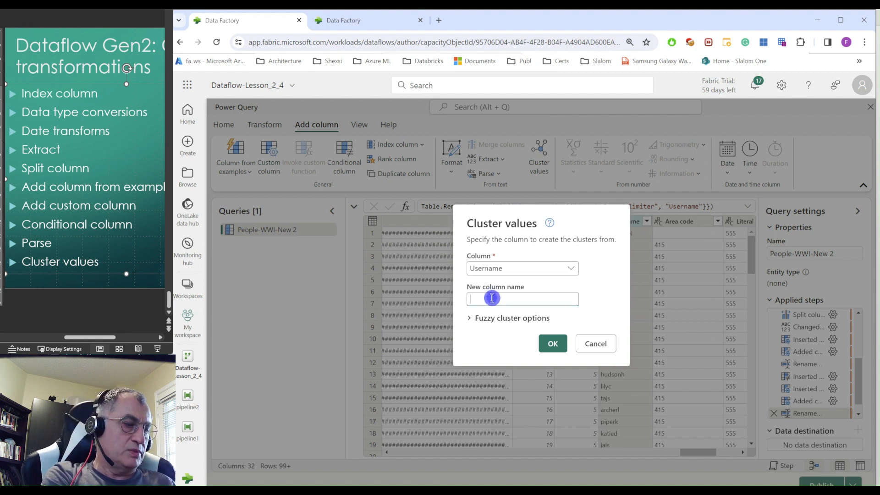
{"action": "type", "text": "Cleansed"}
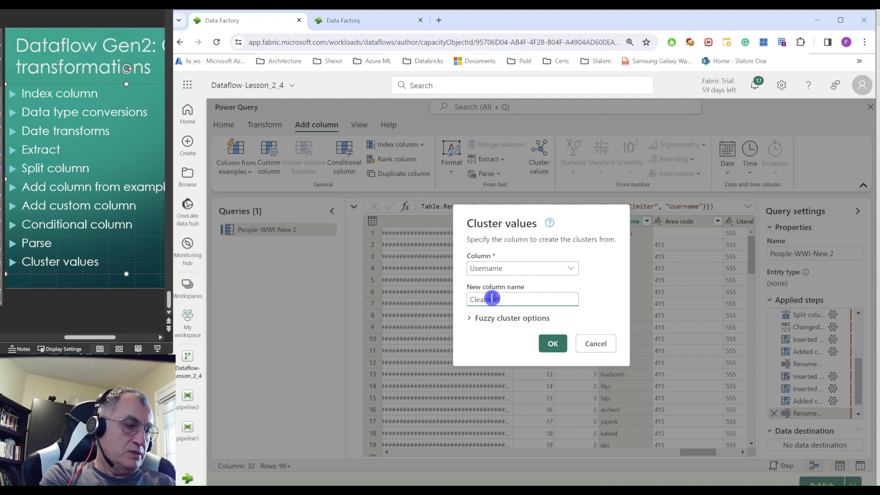
{"action": "type", "text": "Username"}
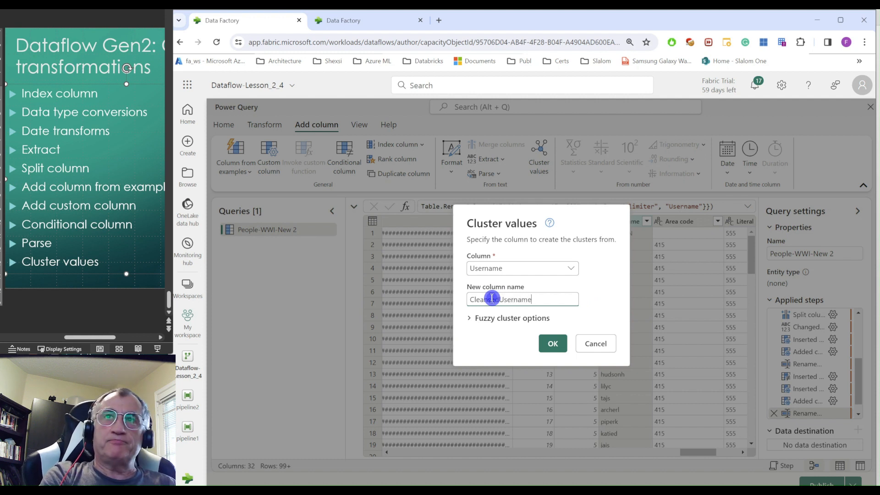
Show the fuzzy cluster options, create the CleansedUsername column with the default settings and check its values in further rows.
{"action": "left_click", "coordinate": [472, 320]}
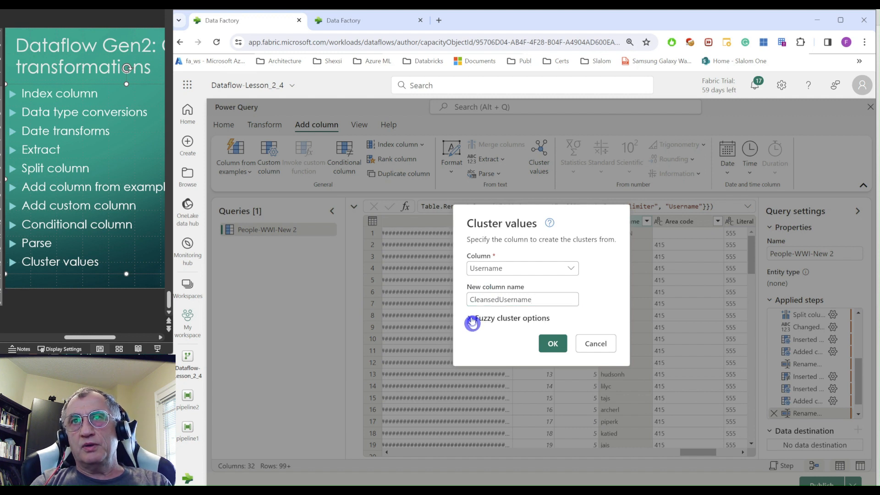
{"action": "left_click", "coordinate": [472, 323]}
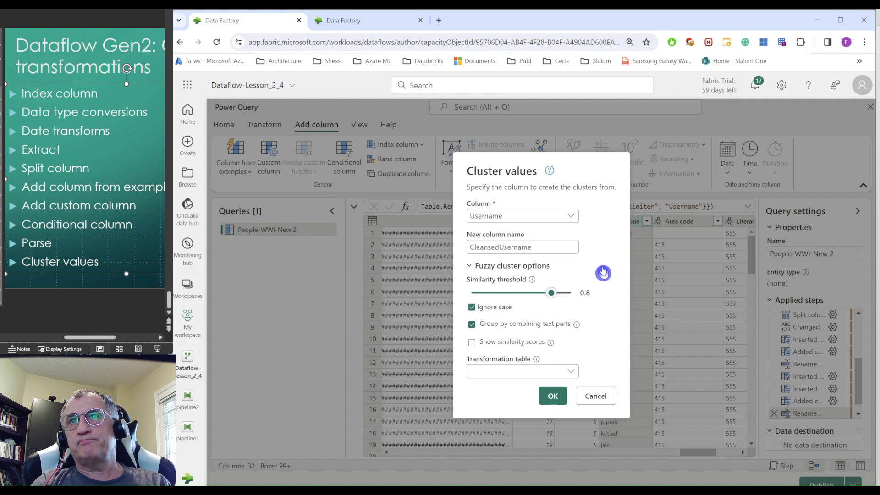
{"action": "left_click", "coordinate": [551, 399]}
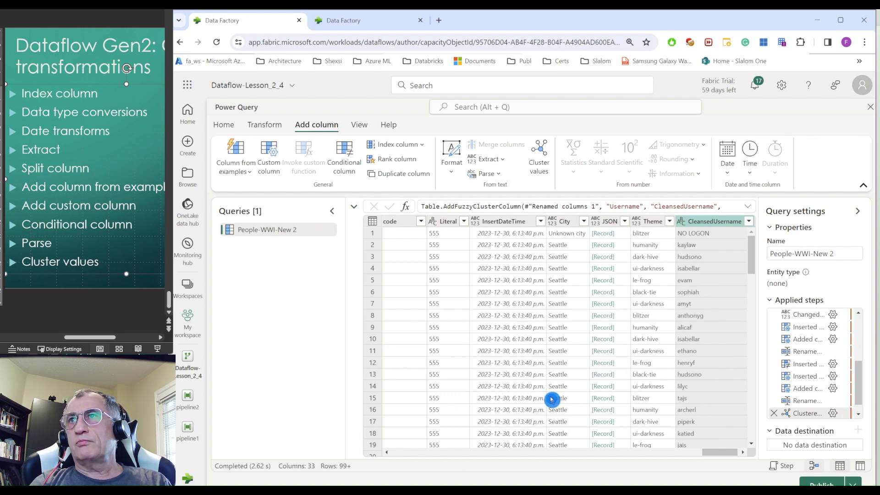
{"action": "scroll", "coordinate": [649, 318], "scroll_direction": "down", "scroll_amount": 10}
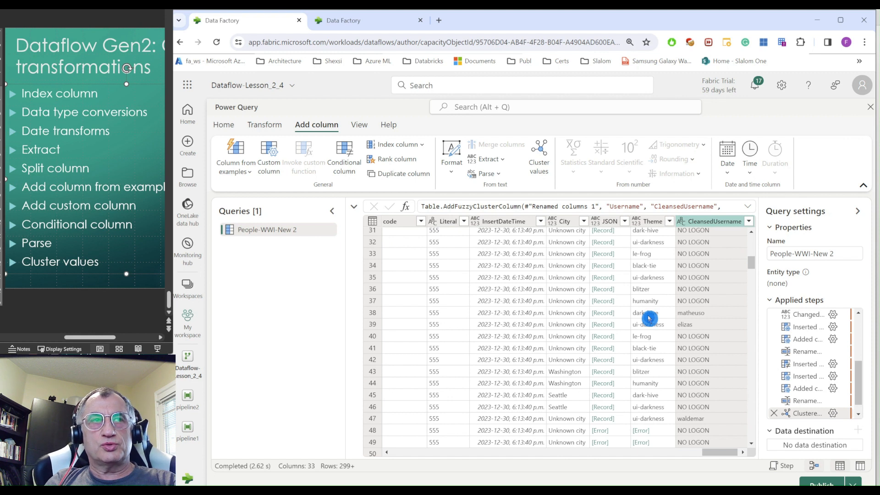